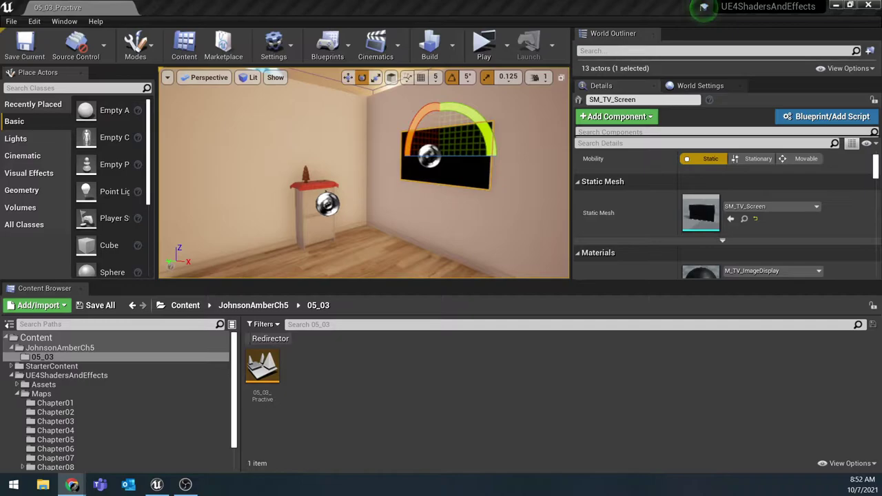
Step: Create a Render Target asset named RT_WebCam in the 05_03 folder
right_click(362, 379)
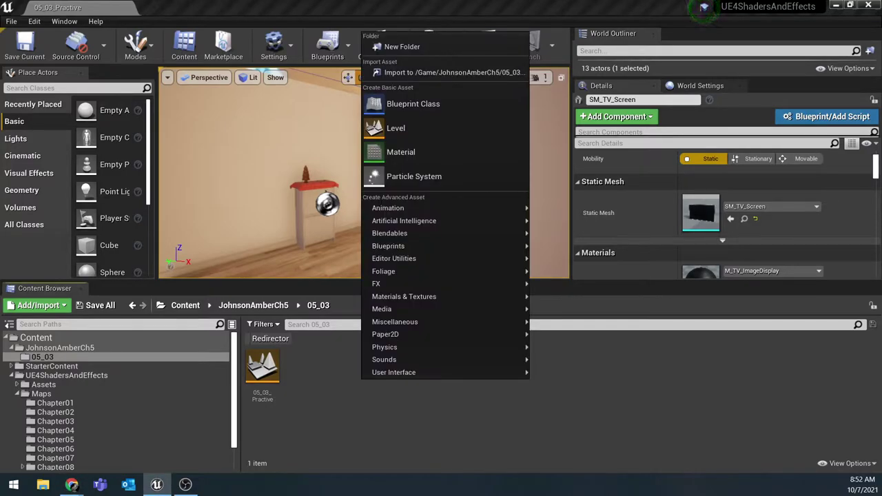
mouse_move(413, 297)
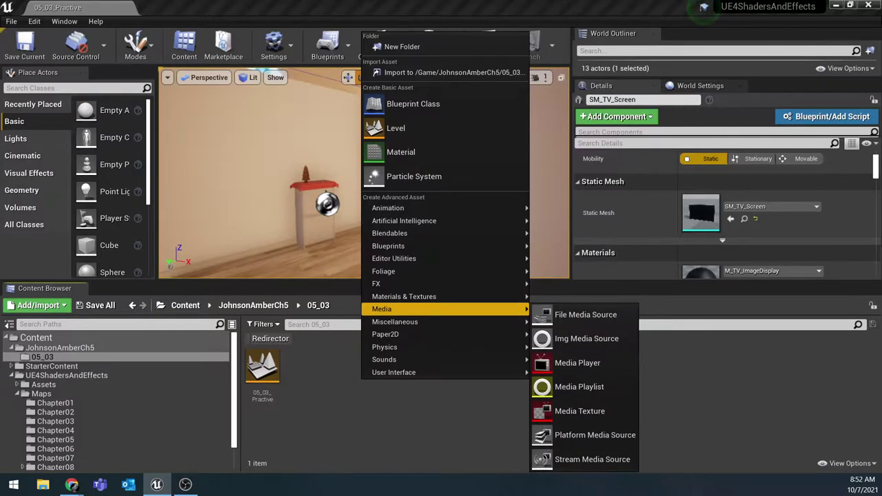
mouse_move(386, 334)
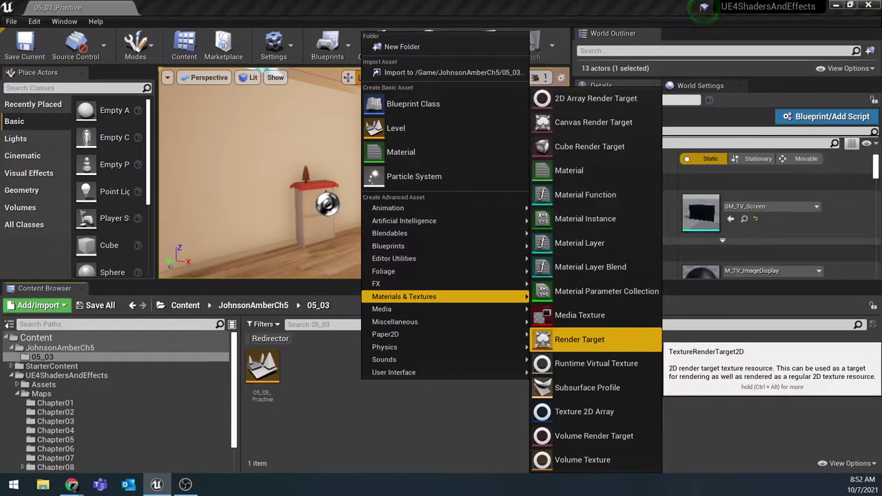
click(579, 339)
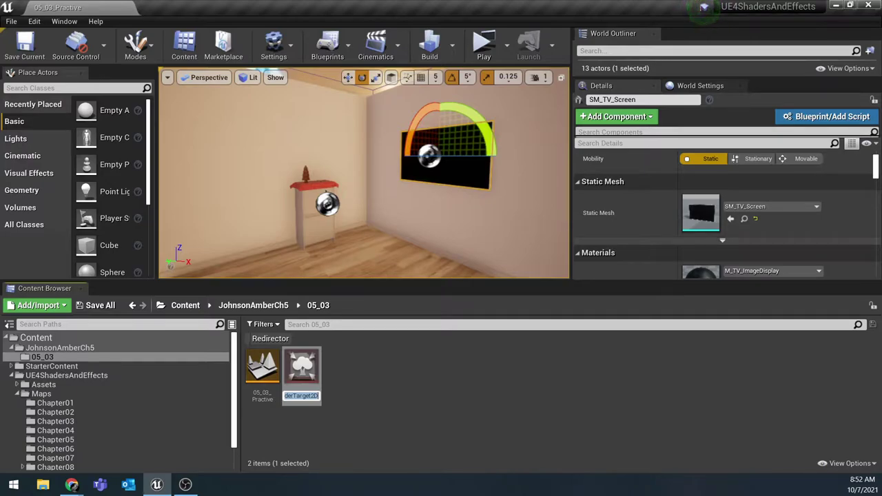
text(RT_WebCam)
key(Return)
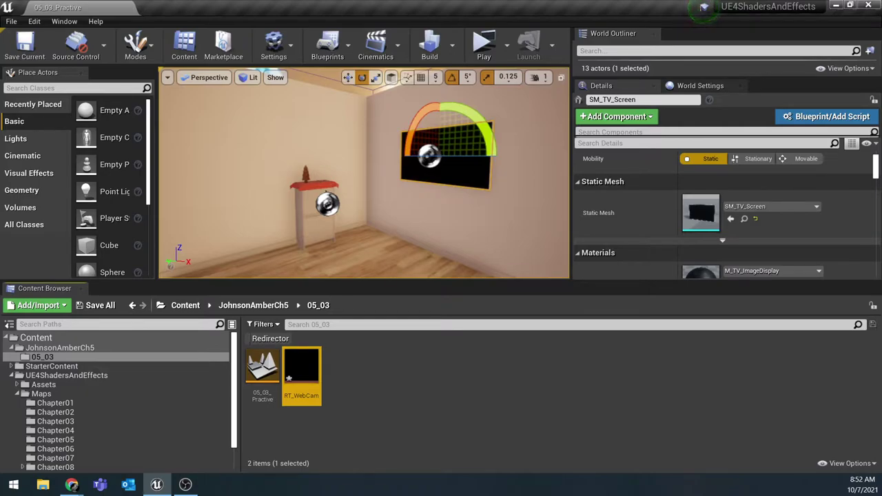
click(386, 402)
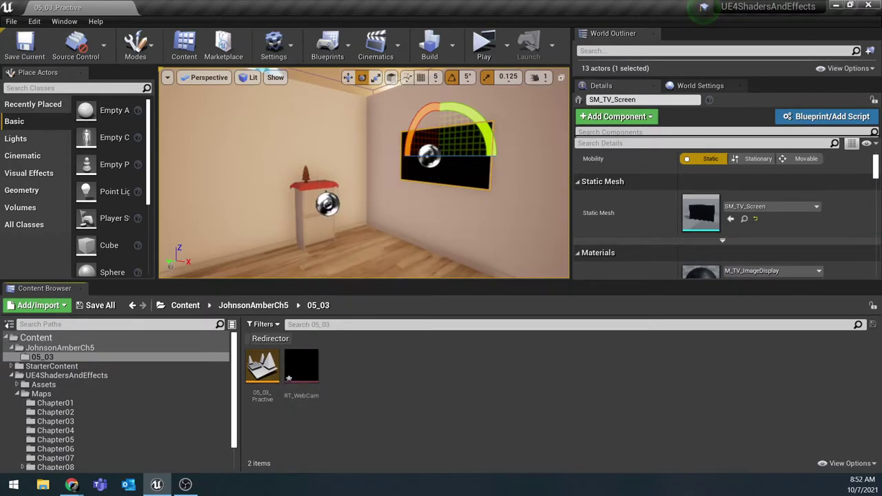
Step: Create a material named M_TV_WebCamDisplay in the 05_03 folder
right_click(381, 377)
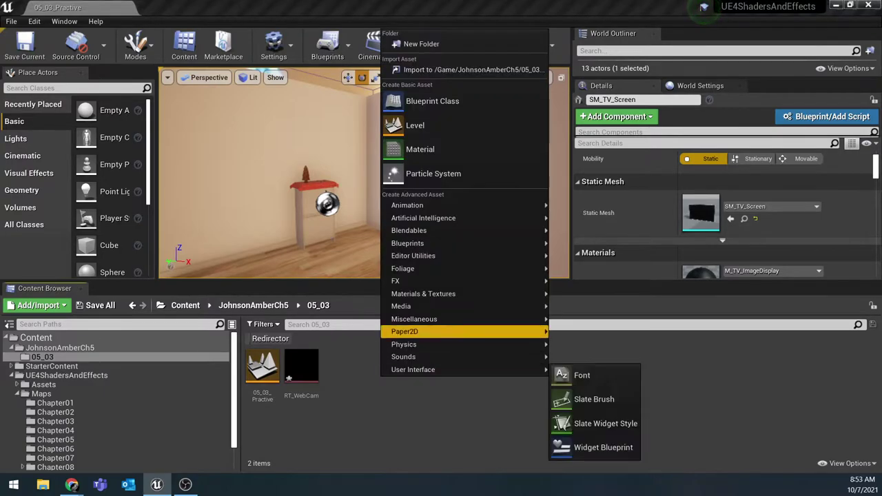
click(421, 149)
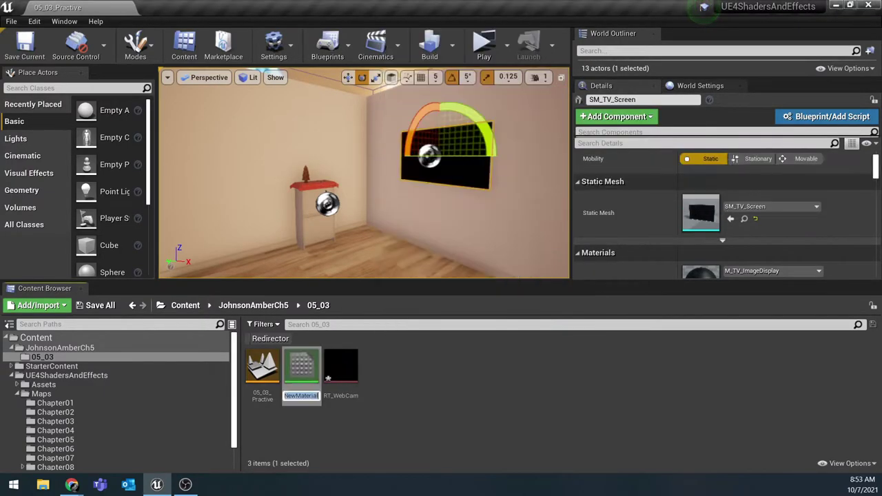
text(M_T)
text(V)
text(_WebCa)
text(mDisplay)
key(Return)
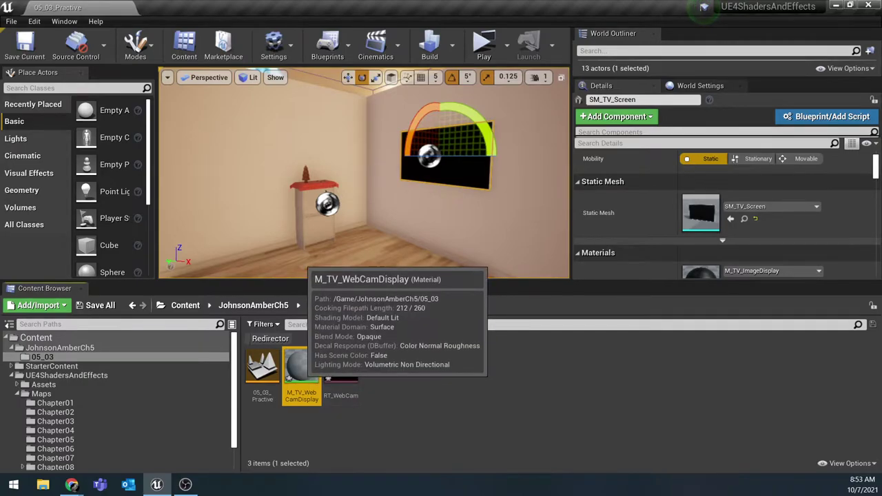
Step: Open M_TV_WebCamDisplay for editing and add RT_WebCam to its graph as a Texture Sample beside the material's main node
double_click(304, 379)
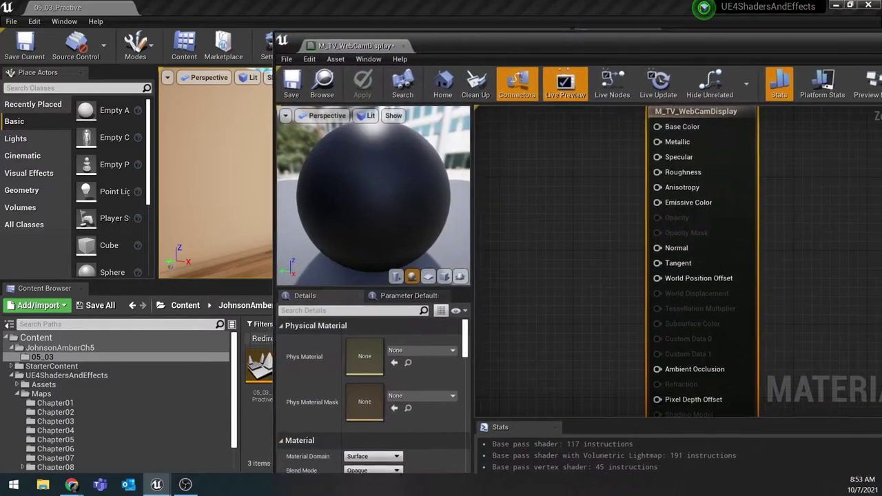
drag(524, 43, 604, 19)
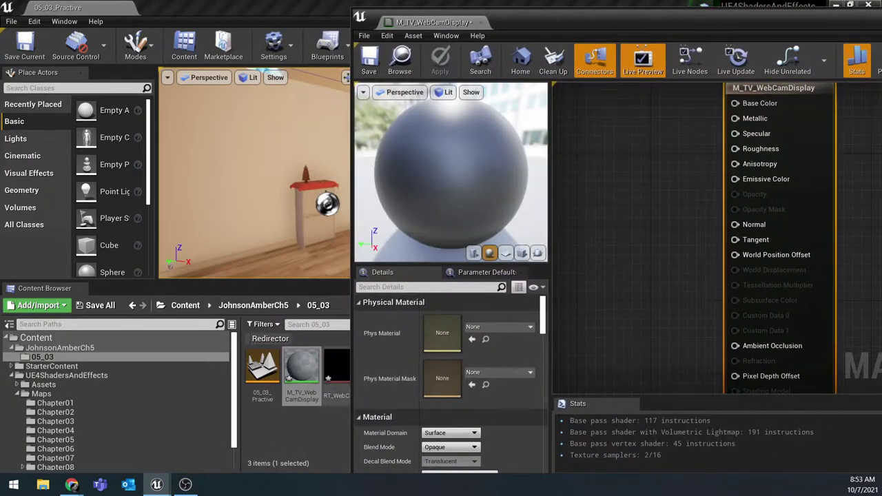
mouse_move(337, 376)
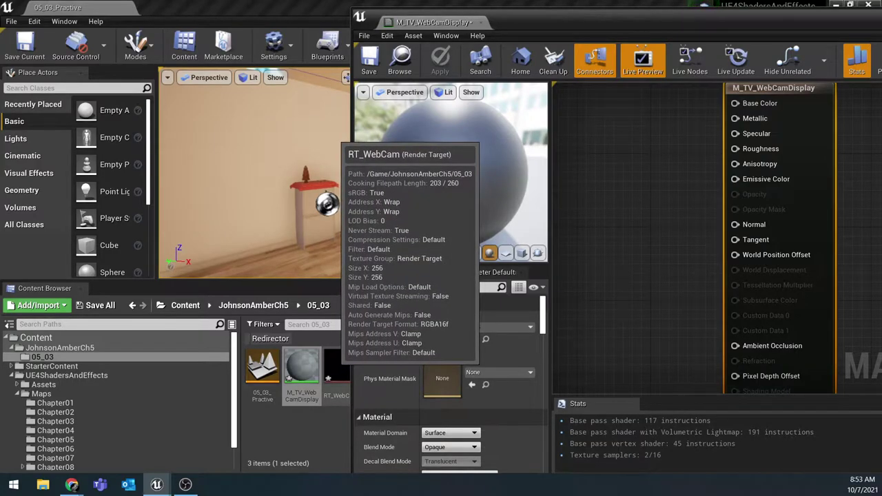
drag(337, 376, 599, 207)
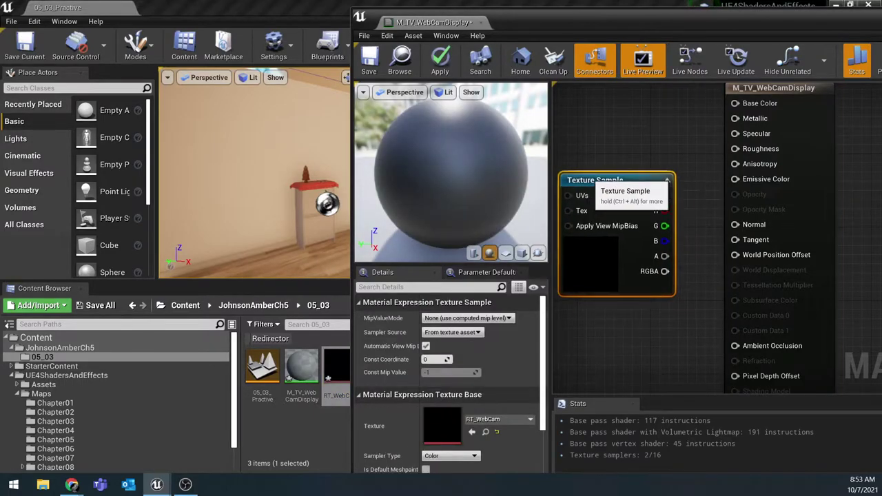
drag(590, 177, 580, 159)
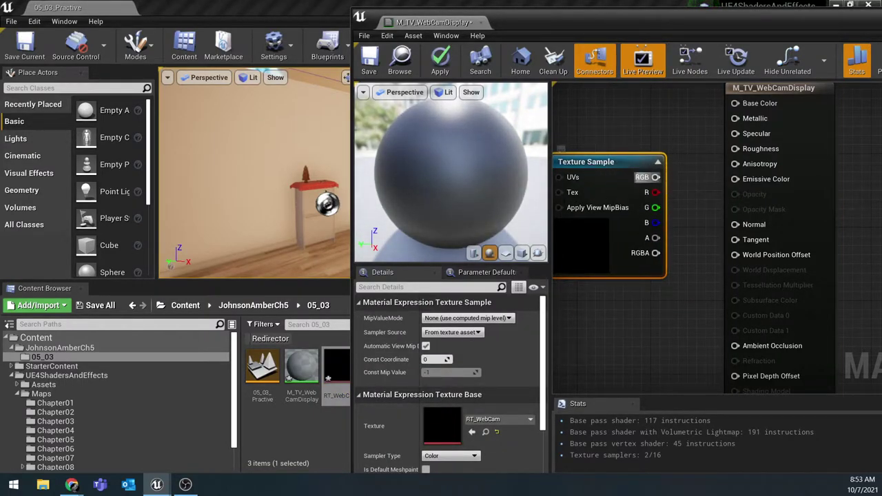
Step: Connect the Texture Sample's RGB output to Emissive Color, then apply the changes and close the material
drag(655, 177, 736, 179)
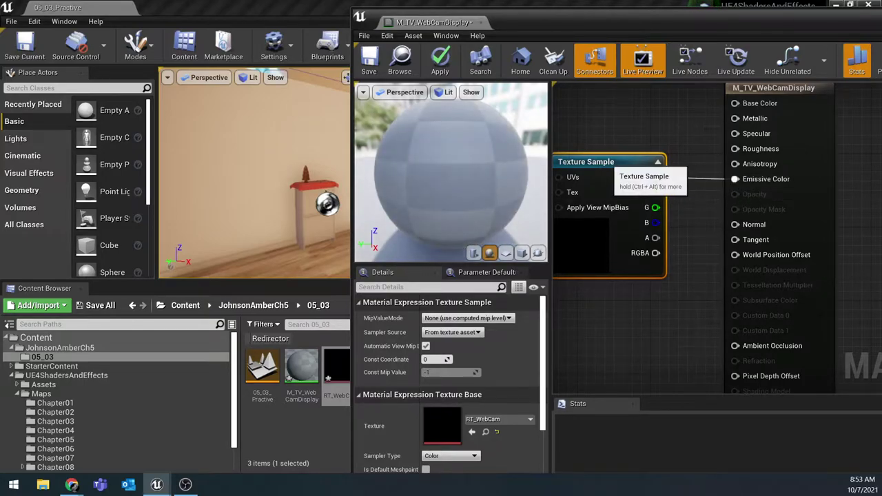
drag(612, 169, 621, 142)
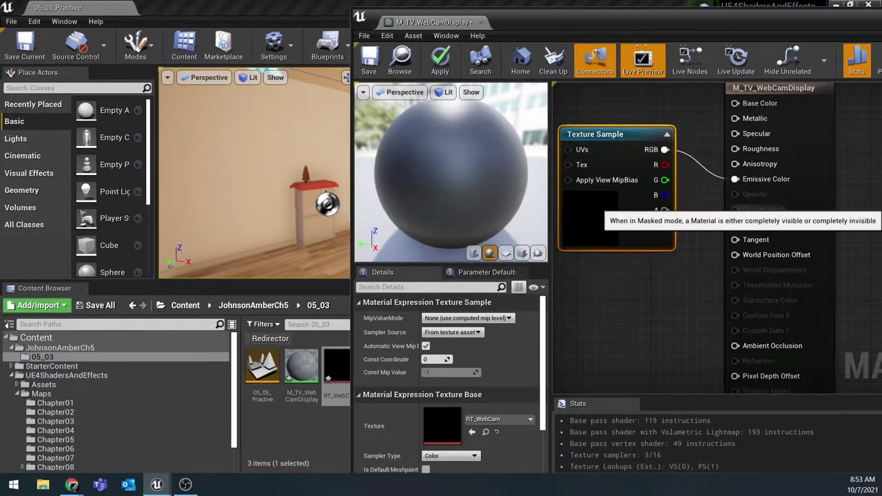
click(439, 62)
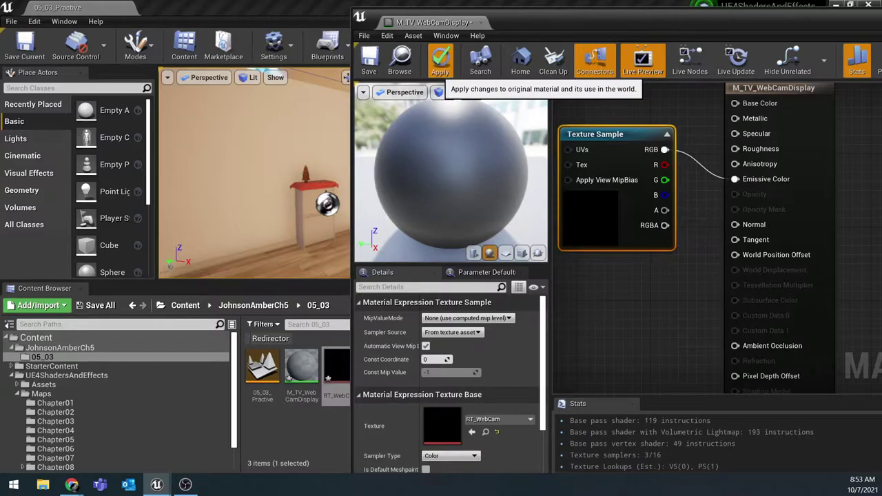
click(440, 64)
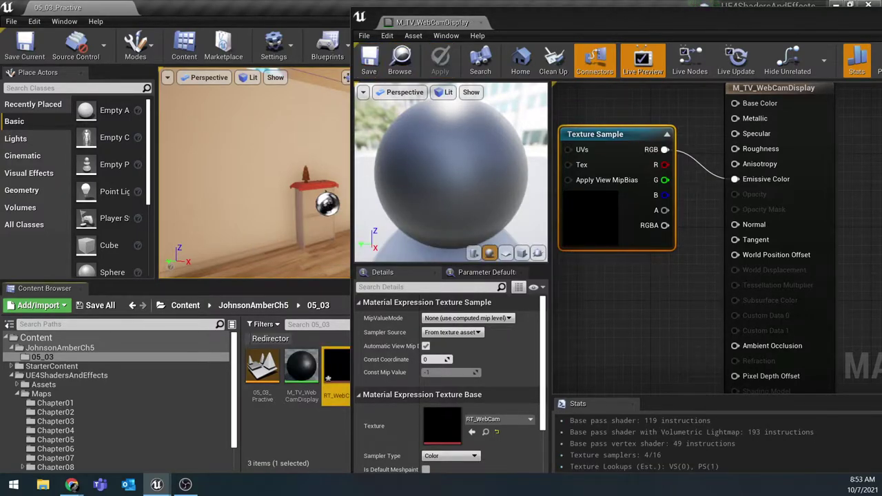
drag(881, 20, 761, 71)
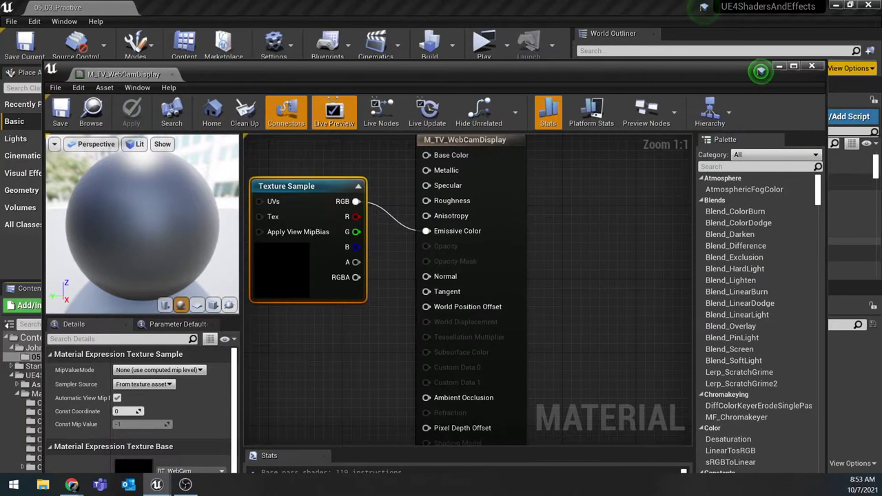
click(812, 67)
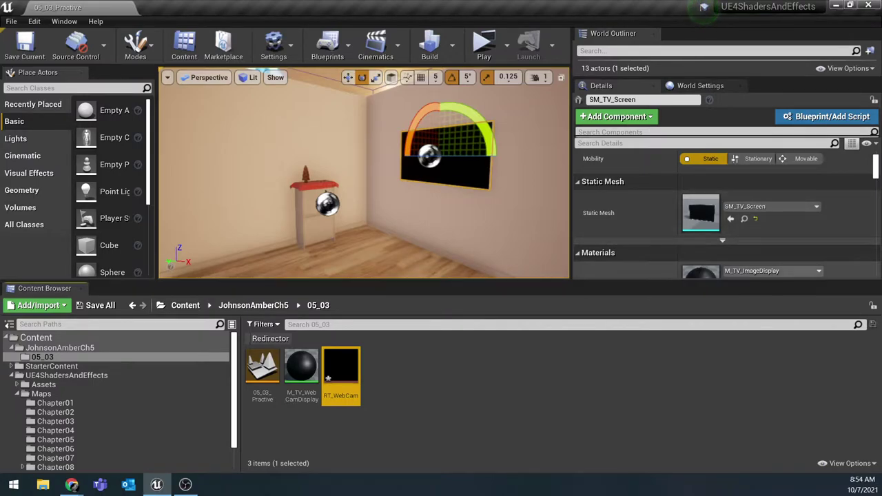
Step: Assign M_TV_WebCamDisplay to material Element 0 of the SM_TV_Screen actor
drag(648, 281, 648, 324)
scroll(689, 276, down, 1)
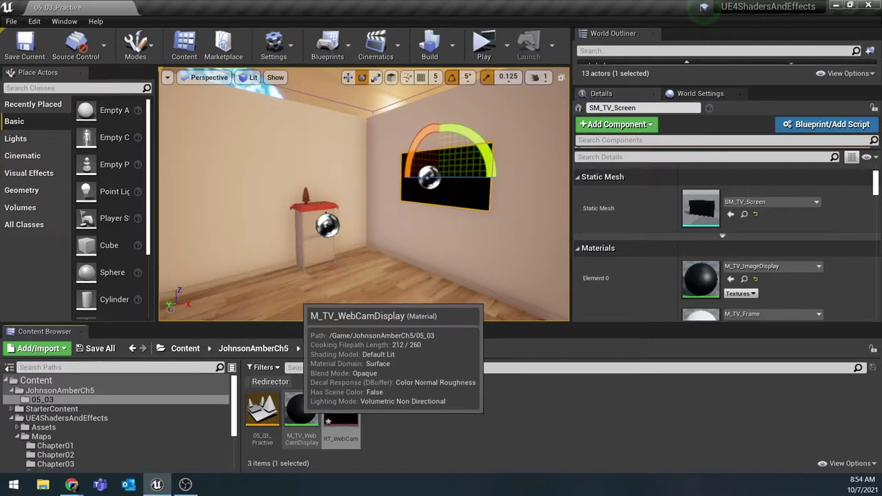
drag(301, 411, 744, 278)
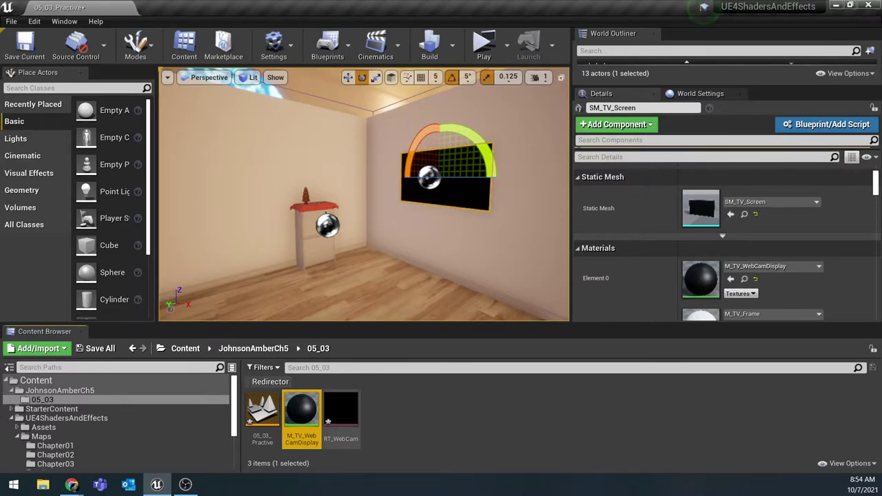
Step: Create a Blueprint Class based on Actor in the 05_03 folder and name it BP_WebCam
right_click(411, 408)
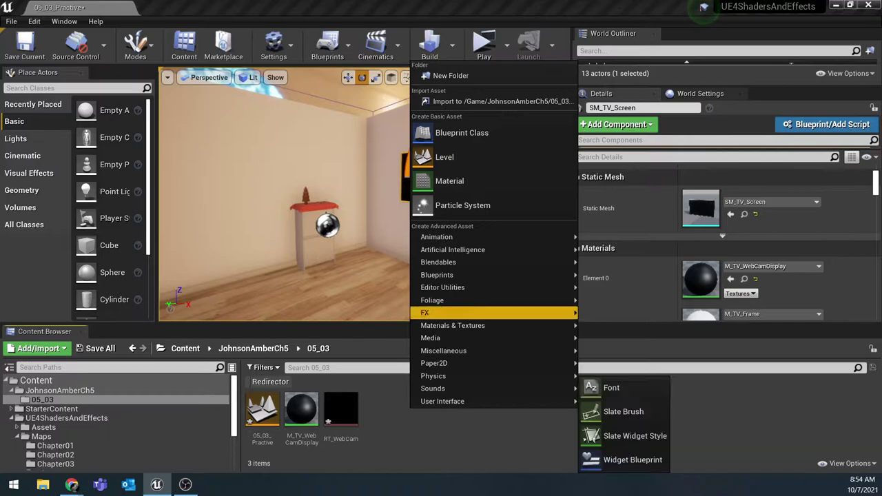
click(458, 132)
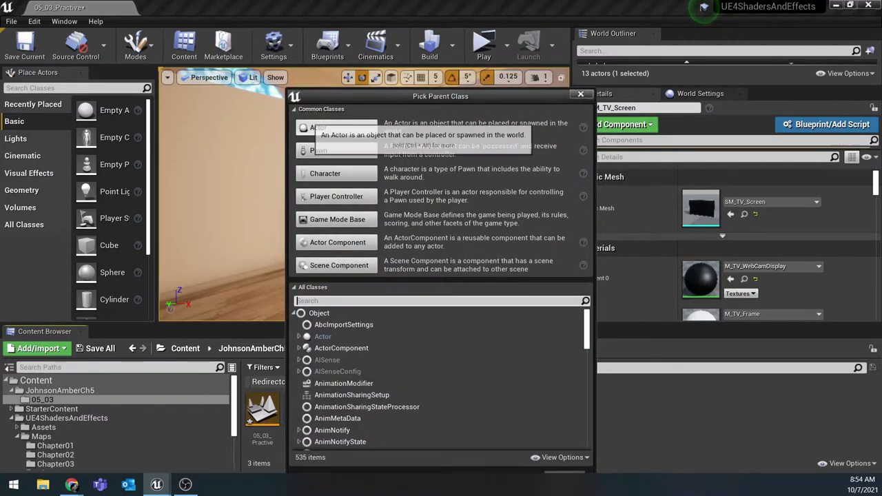
click(318, 128)
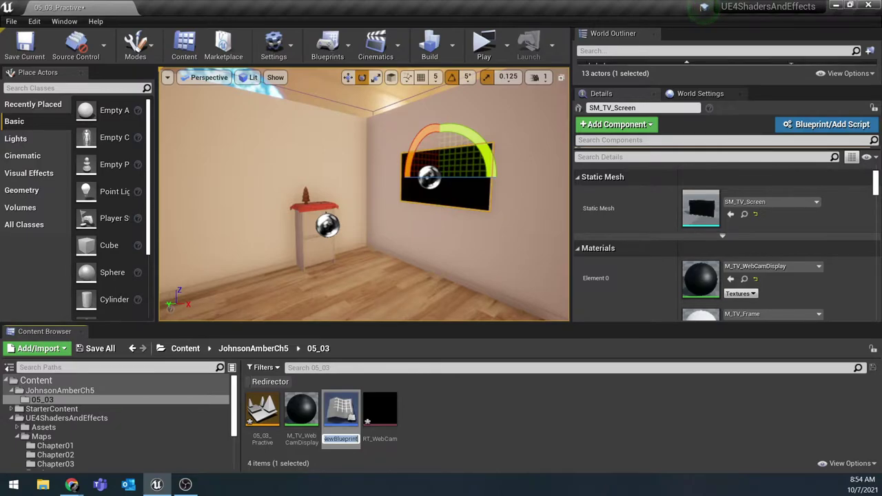
text(BP_)
text(Webcam)
key(Return)
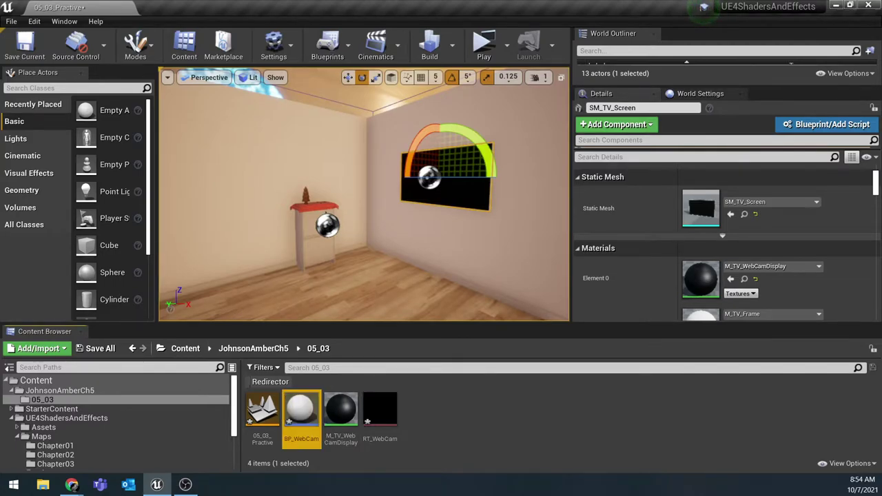
Step: Open BP_WebCam for editing and add a Static Mesh component, keeping its default name
double_click(300, 412)
drag(762, 71, 772, 13)
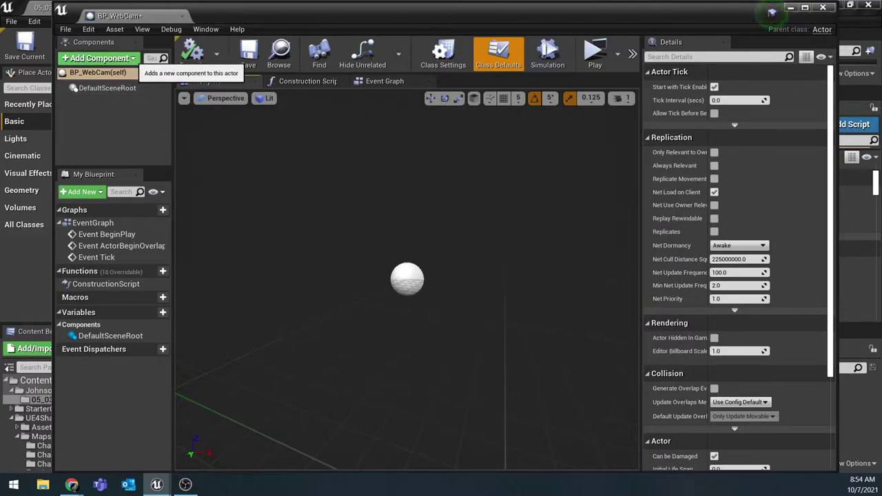
click(131, 60)
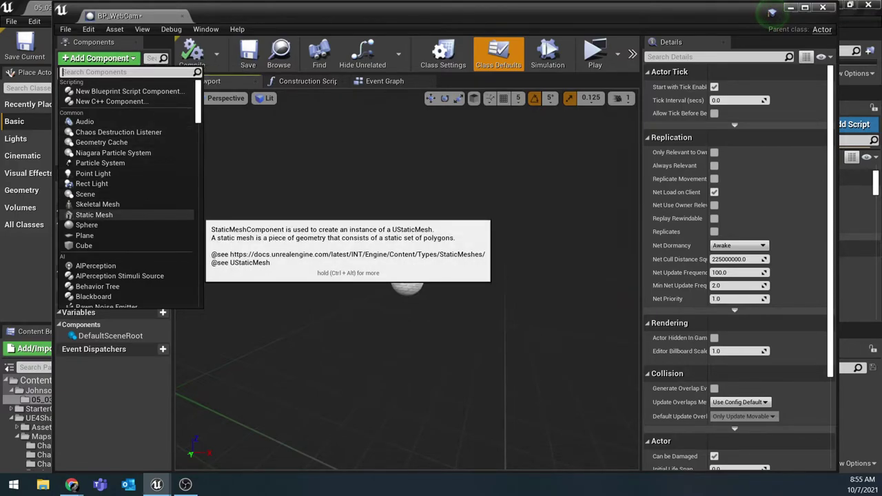
click(93, 214)
key(Return)
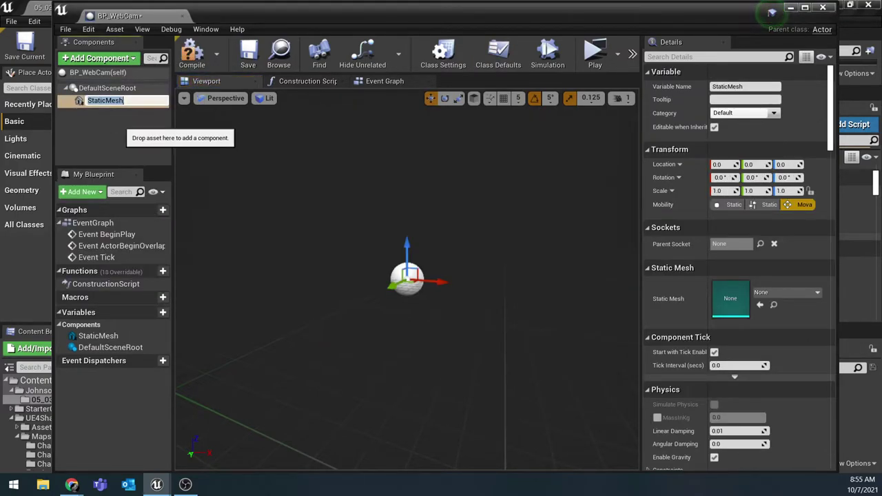
click(121, 116)
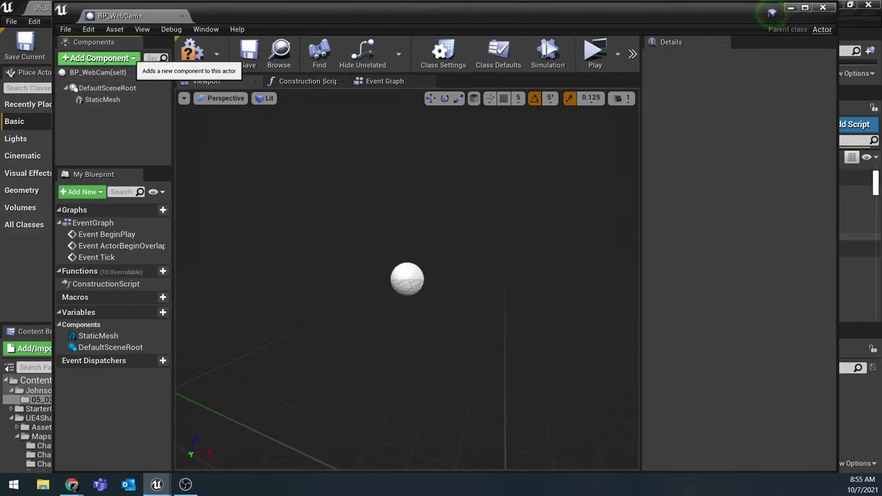
Step: Add a Scene Capture Component 2D to the BP_WebCam blueprint
click(100, 58)
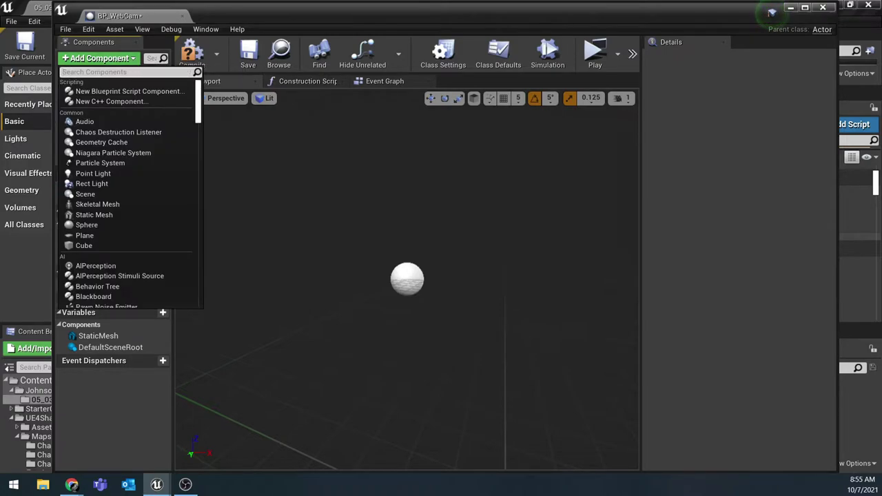
text(Scane)
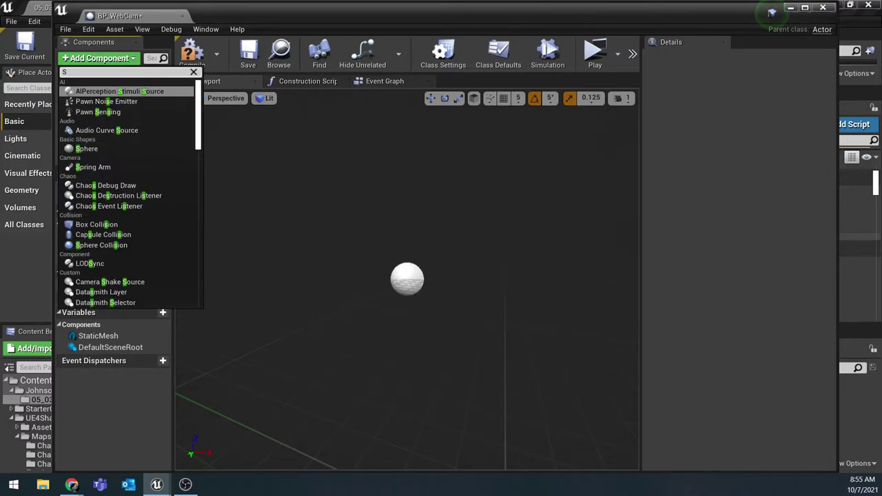
key(BackSpace)
key(BackSpace)
key(BackSpace)
text(e)
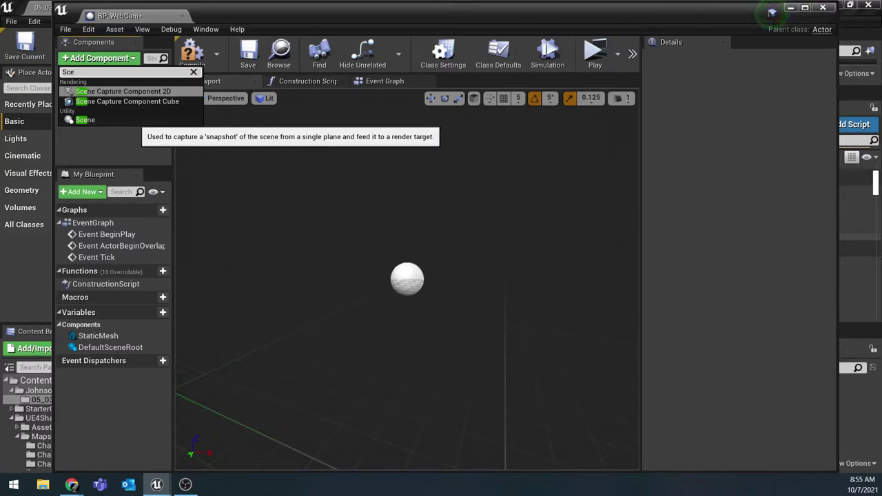
click(103, 91)
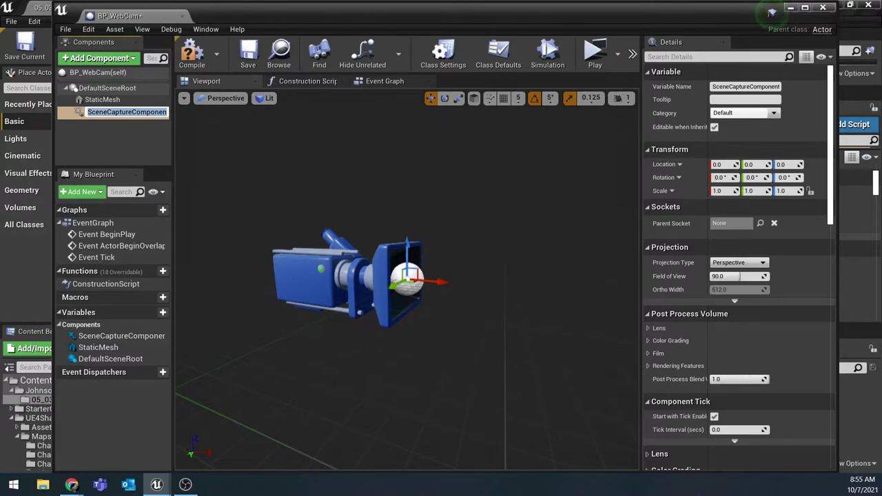
Step: Make the StaticMesh component the root of BP_WebCam in place of DefaultSceneRoot and maximize the Blueprint editor
double_click(101, 100)
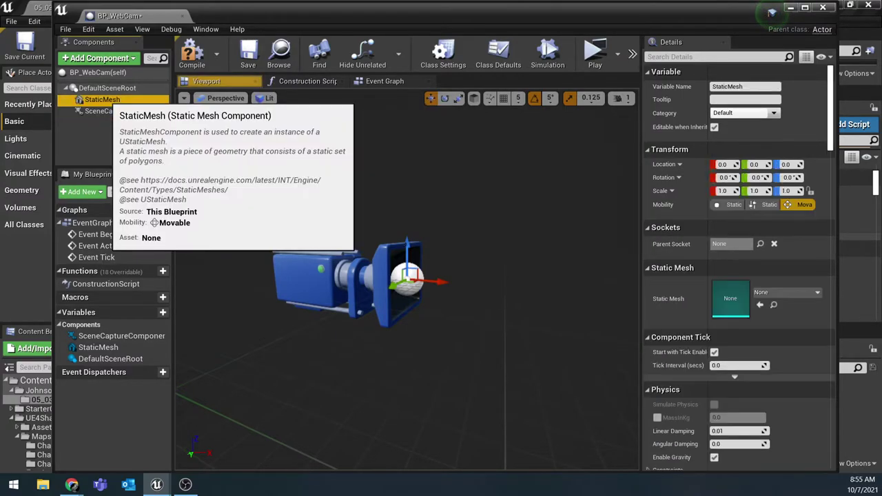
drag(102, 99, 103, 90)
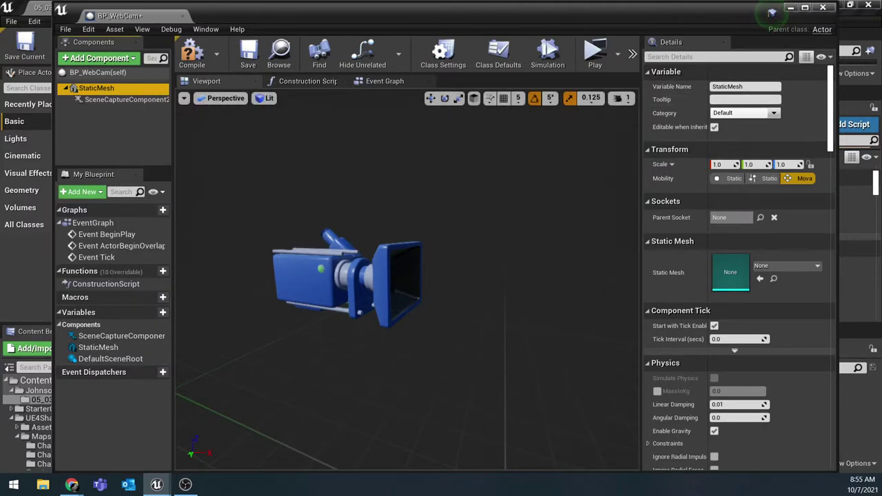
click(804, 7)
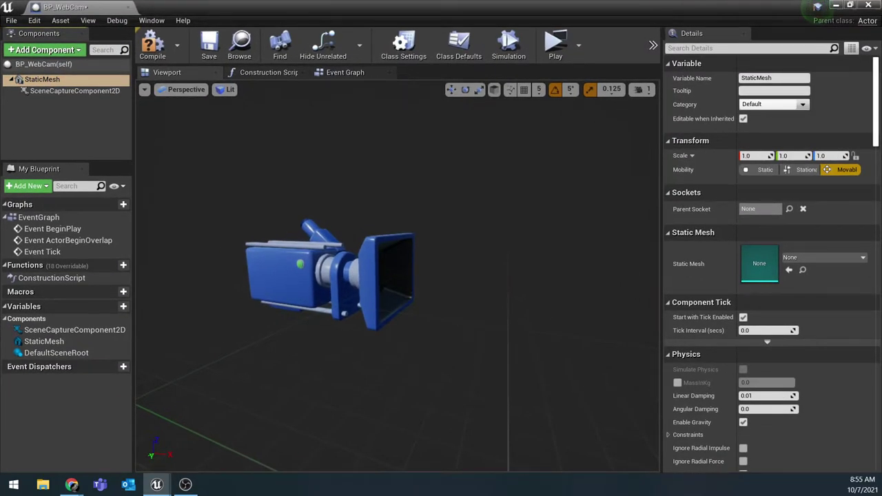
Step: Assign the SM_WebCam mesh to the StaticMesh component
click(821, 257)
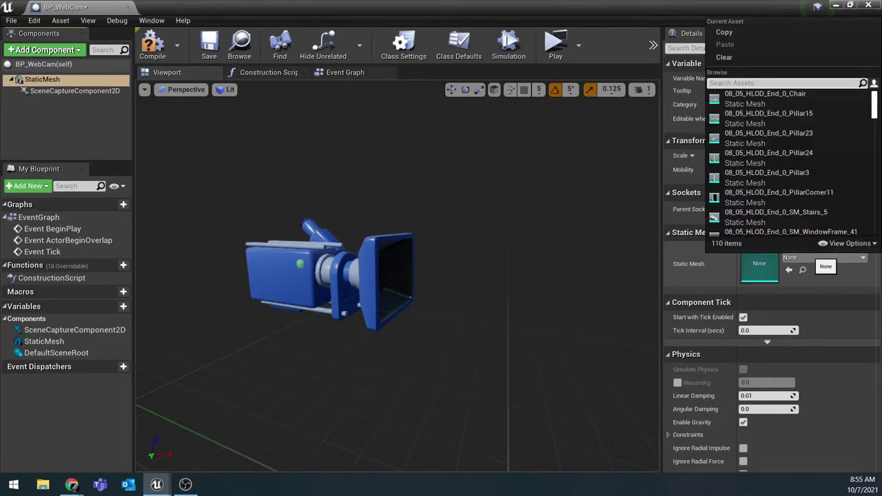
text(SM_)
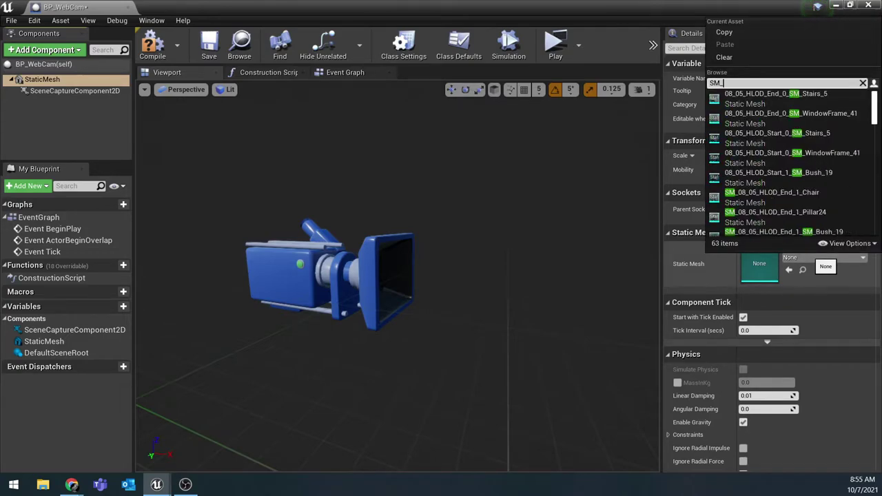
text(We)
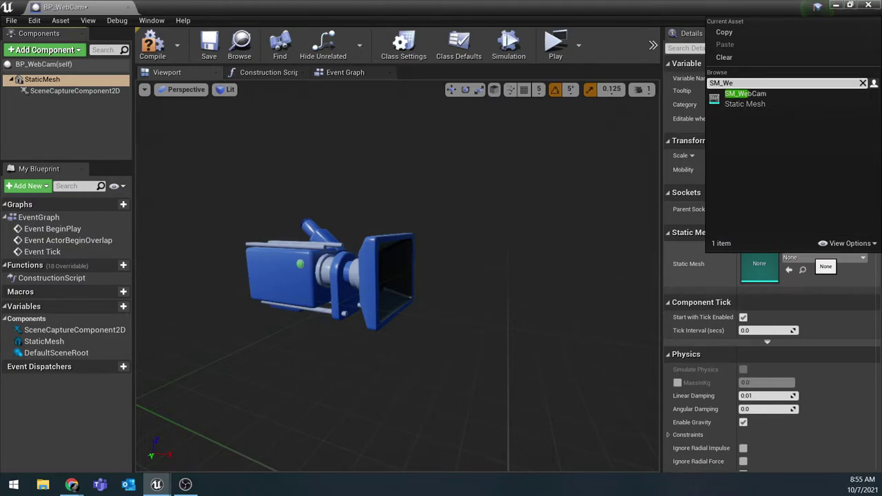
text(bcam)
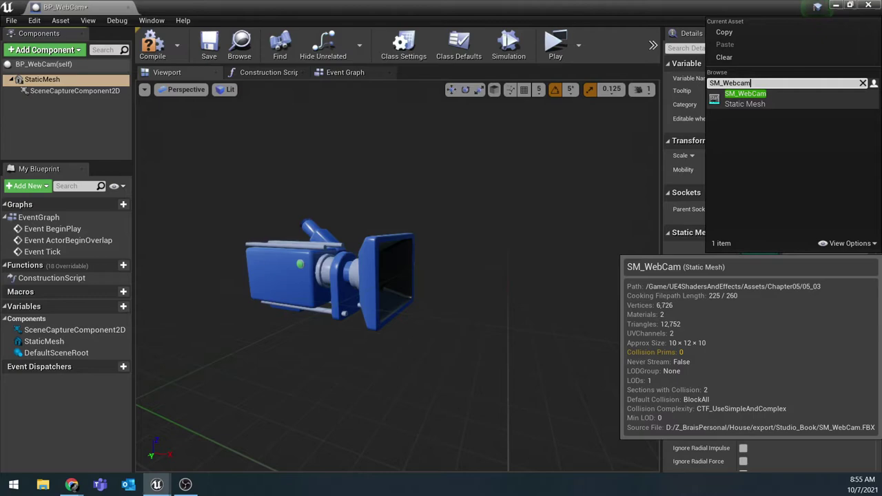
click(745, 94)
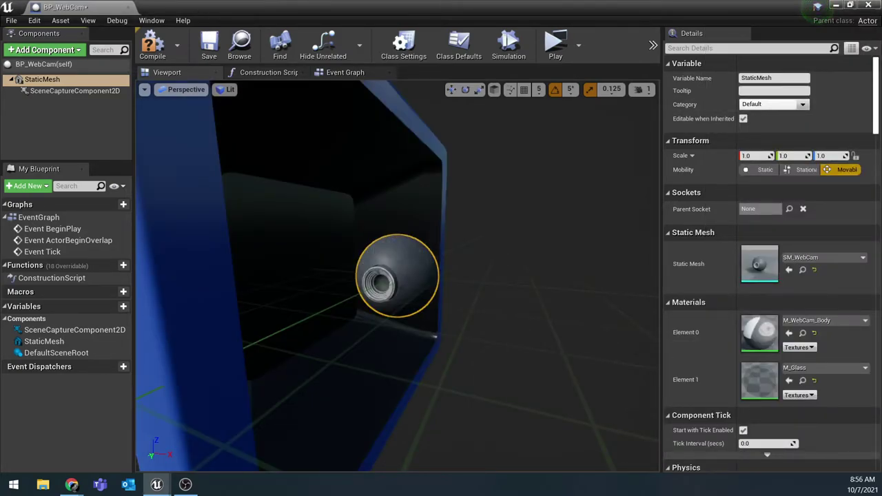
scroll(398, 275, down, 5)
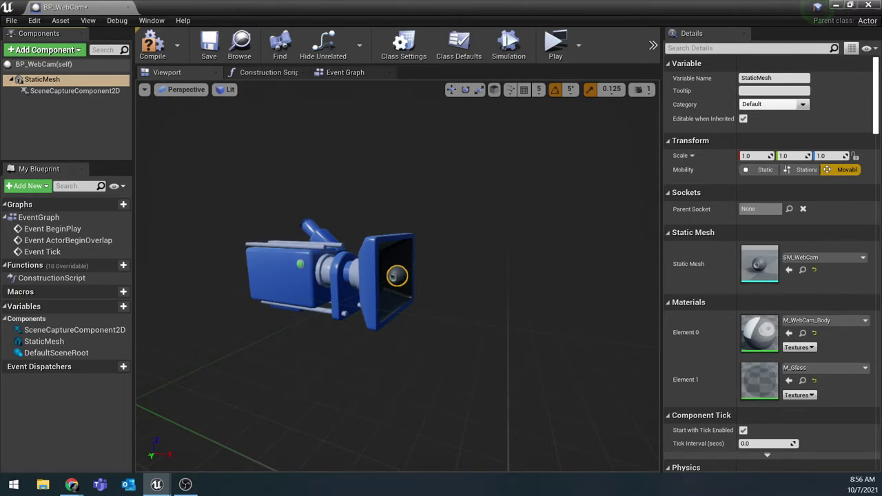
Step: Set the Texture Target of SceneCaptureComponent2D to the first RT_WebCam render target matching "RT_We"
click(817, 6)
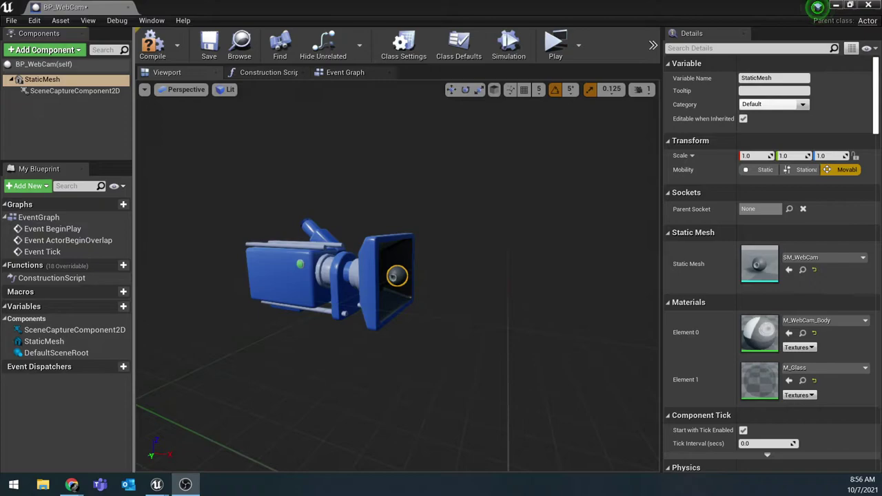
click(74, 91)
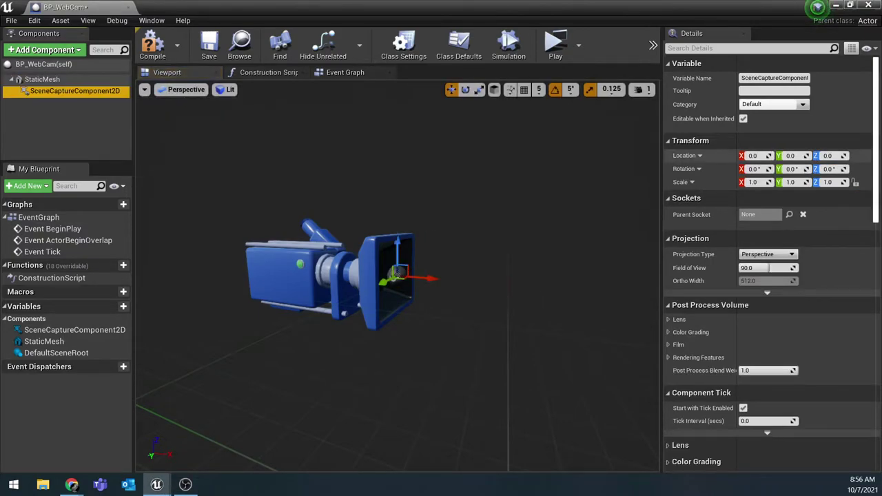
key(alt+Tab)
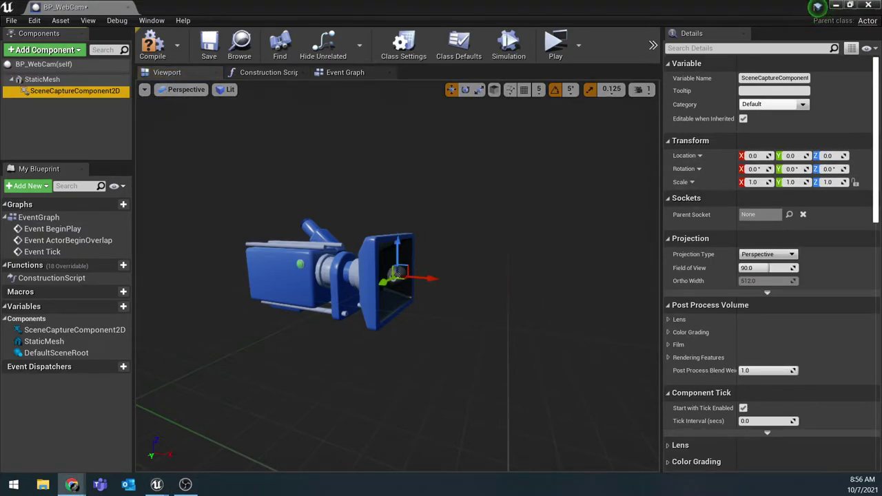
scroll(769, 276, down, 2)
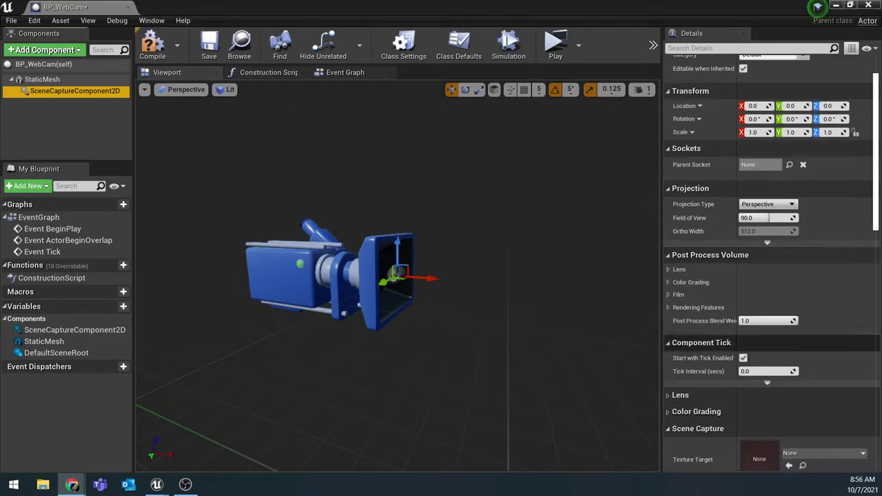
scroll(765, 262, down, 6)
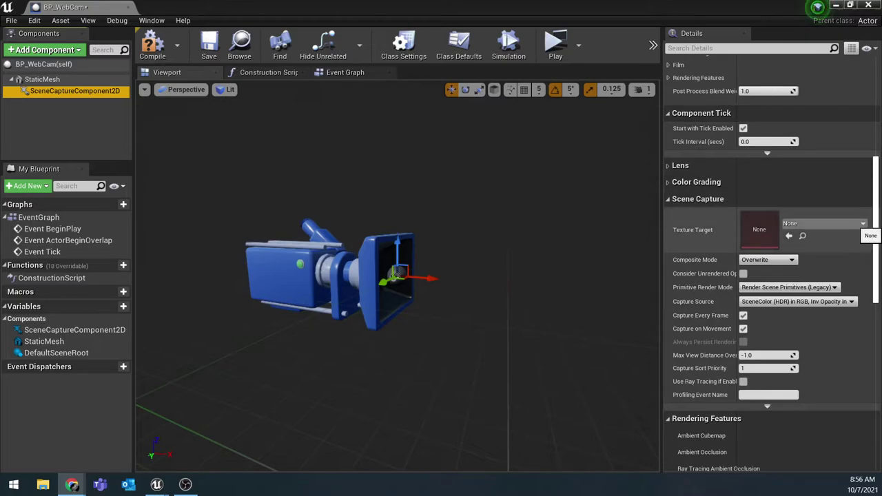
click(858, 223)
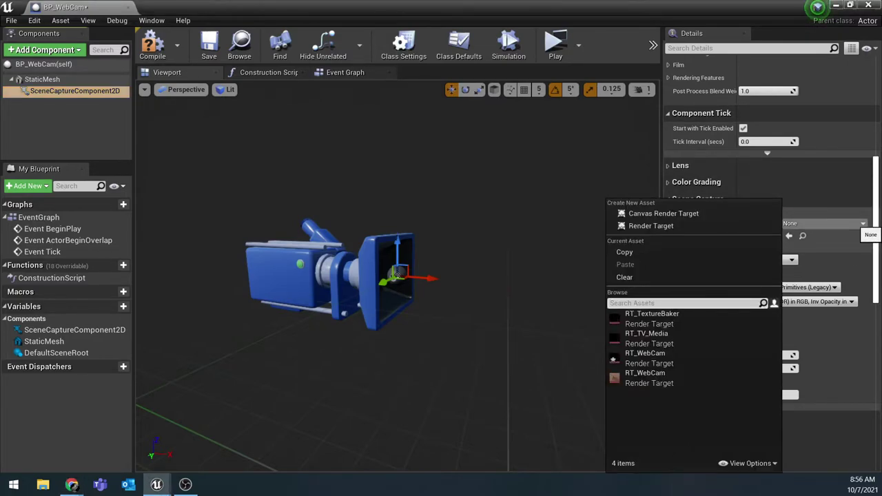
text(RT_We)
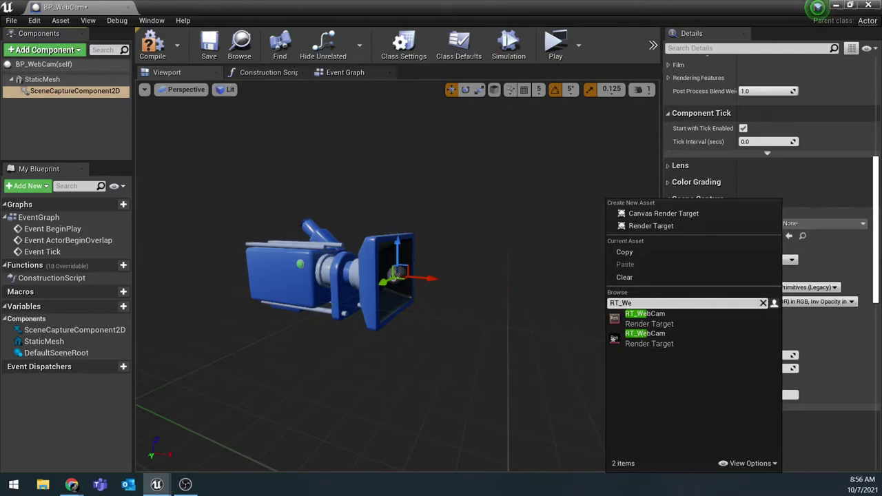
click(645, 318)
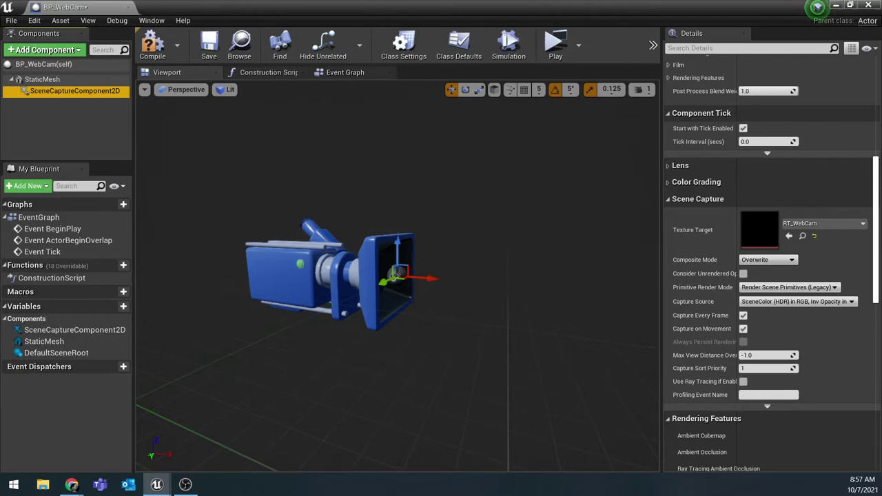
Step: Rotate SceneCaptureComponent2D about the vertical axis so its forward X axis points the same way as the webcam lens
right_drag(398, 276, 429, 349)
key(s)
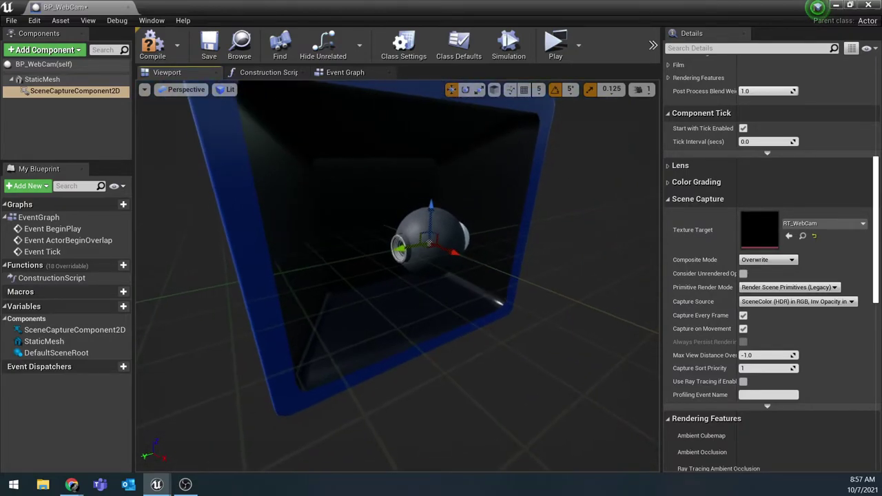
click(108, 91)
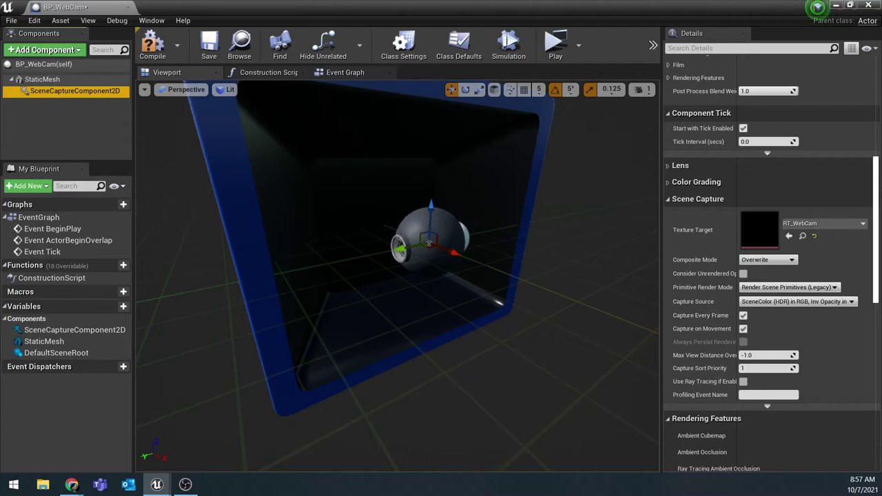
scroll(445, 250, down, 5)
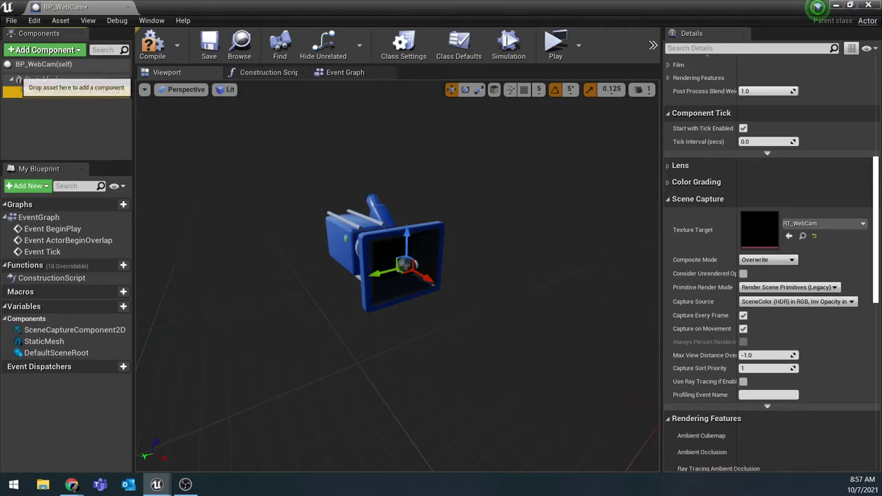
click(42, 79)
click(53, 91)
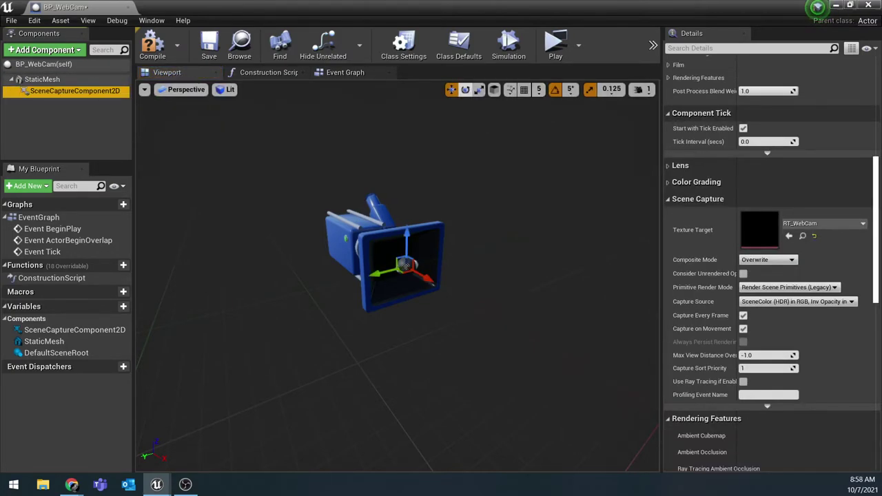
click(466, 89)
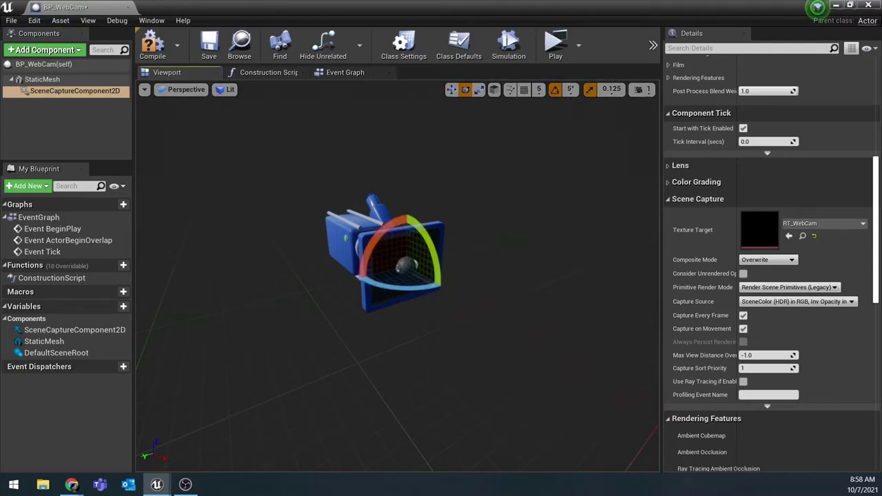
scroll(429, 263, up, 5)
drag(429, 263, 359, 260)
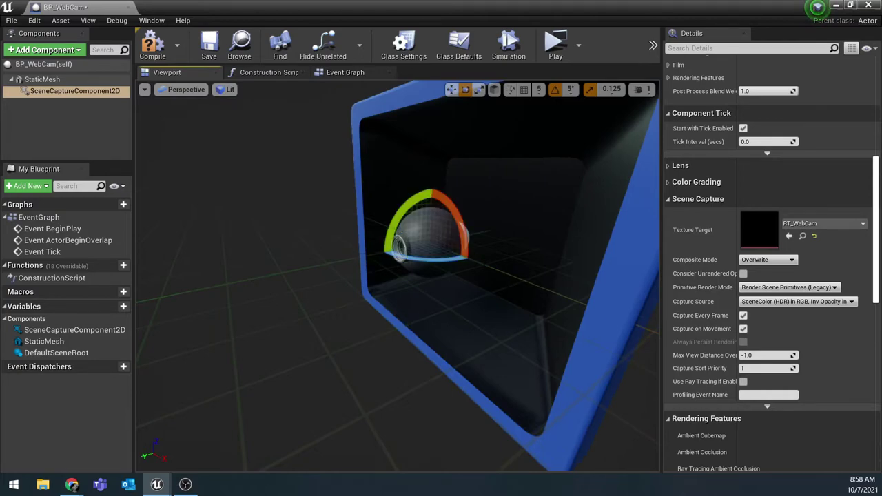
Step: Move SceneCaptureComponent2D forward along its X axis until it sits just in front of the webcam lens
click(451, 89)
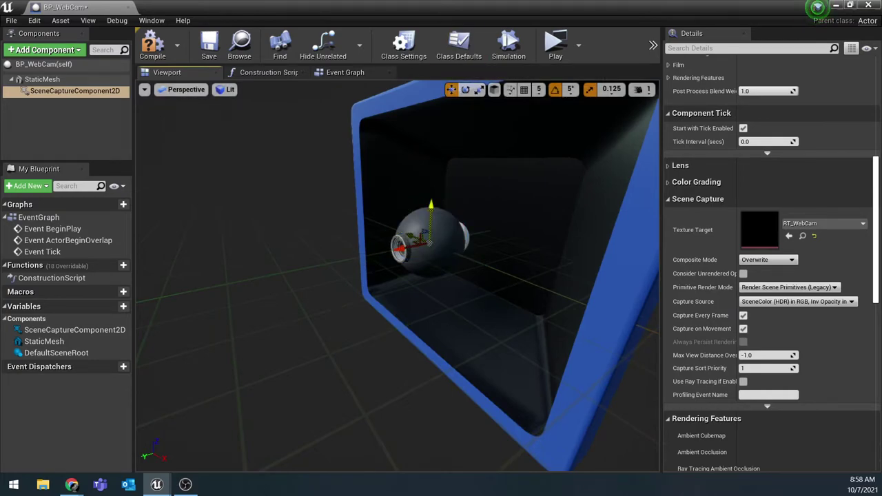
right_drag(431, 215, 461, 217)
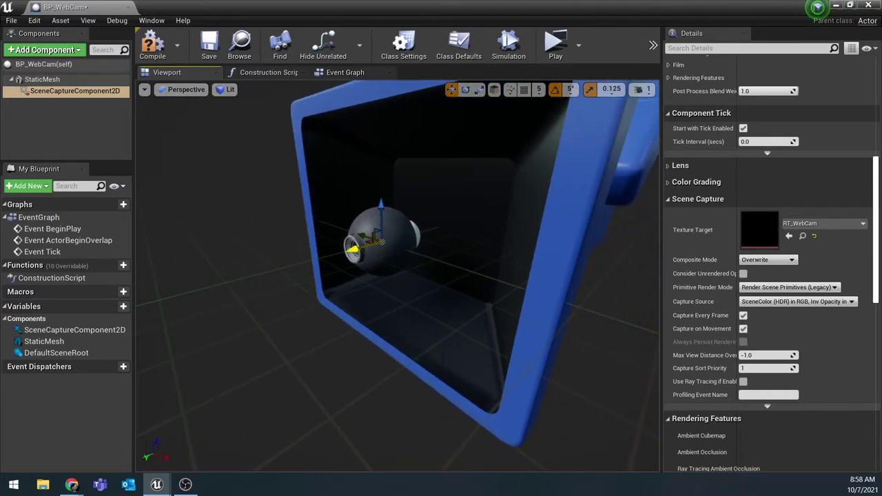
drag(369, 247, 287, 265)
mouse_move(287, 265)
right_down()
mouse_move(186, 245)
mouse_move(282, 252)
right_up()
key(d)
key(a)
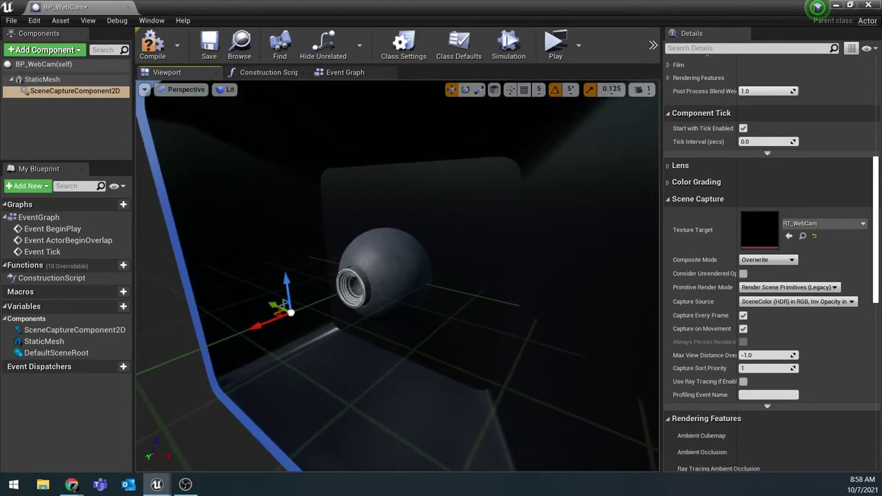
drag(254, 326, 231, 371)
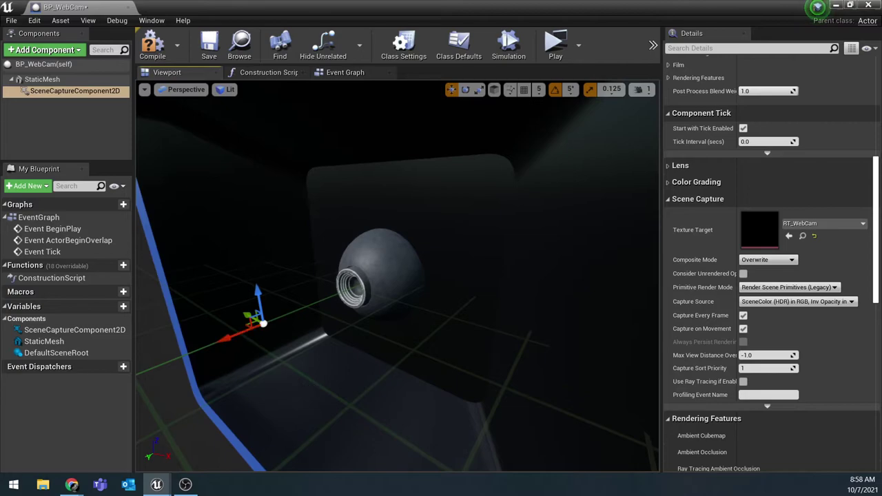
scroll(398, 276, down, 10)
scroll(366, 289, up, 3)
scroll(366, 290, up, 2)
scroll(365, 289, down, 1)
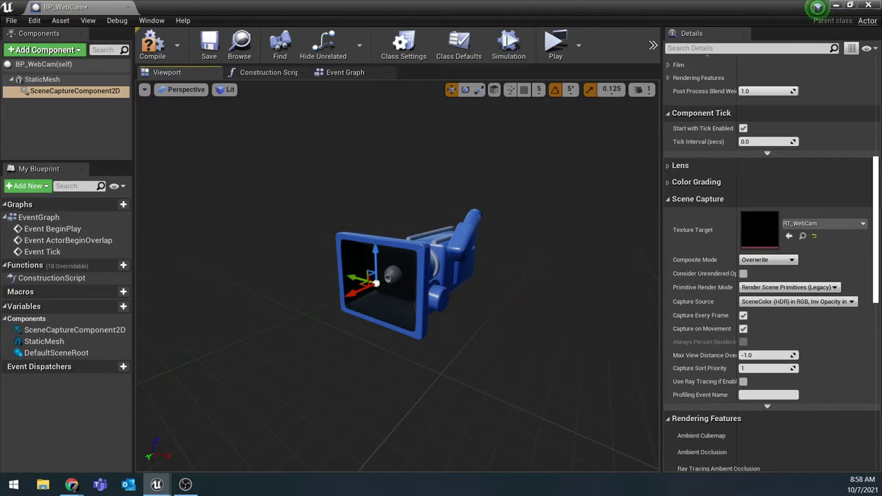
key(a)
right_drag(398, 275, 475, 284)
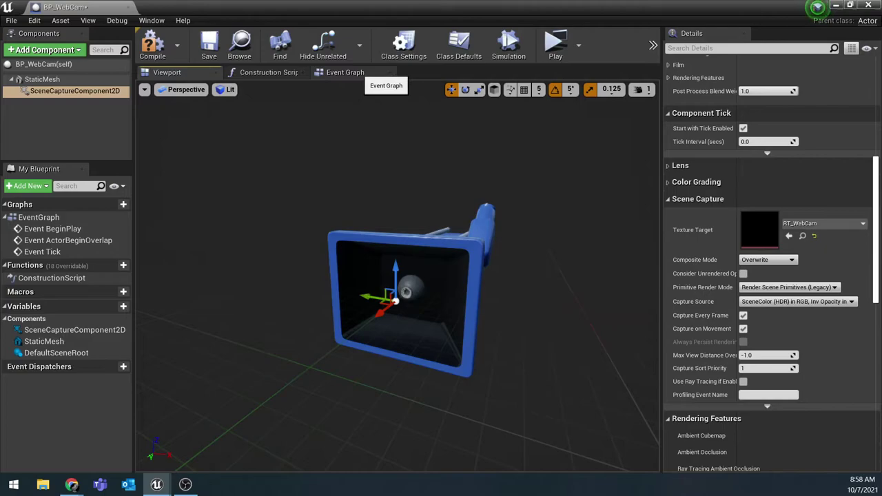
Step: Delete the Event ActorBeginOverlap and Event Tick nodes from the Event Graph of BP_WebCam
click(344, 72)
right_drag(597, 231, 497, 208)
drag(240, 201, 418, 295)
key(Delete)
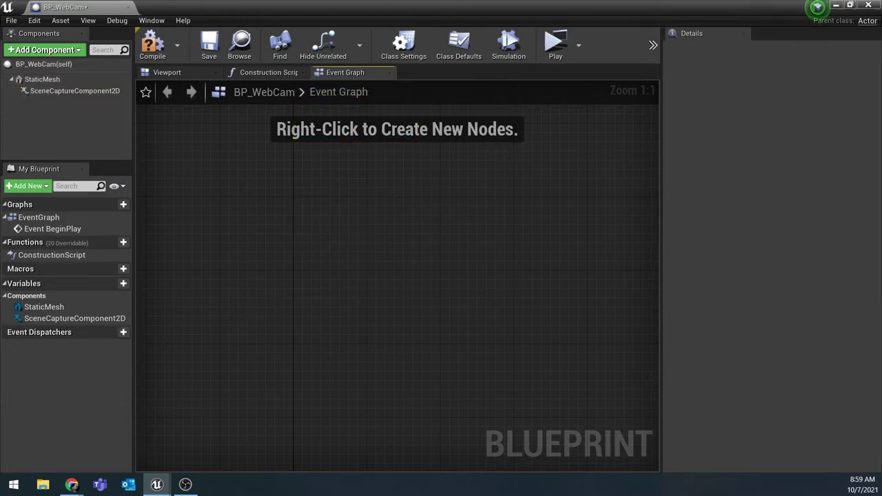
Step: Add a Timeline node named Camera Movement, played from Event BeginPlay, and line it up beside that event
right_drag(468, 269, 396, 332)
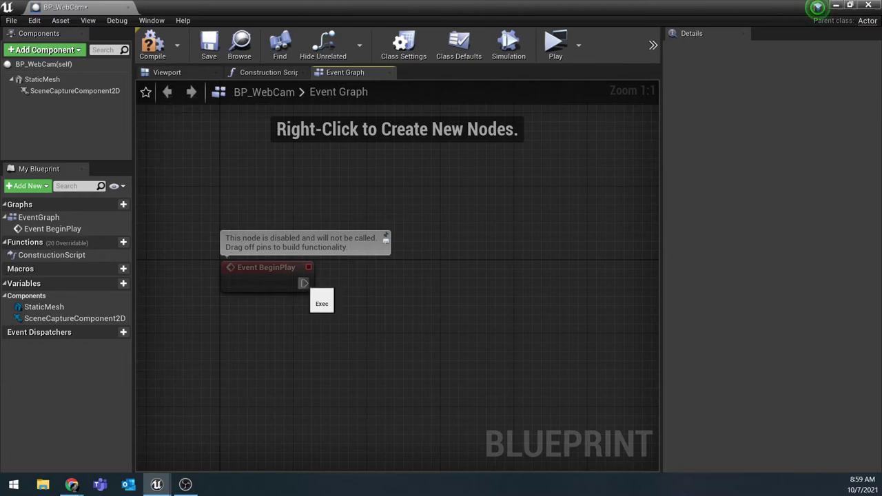
drag(304, 283, 438, 274)
text(Timeli)
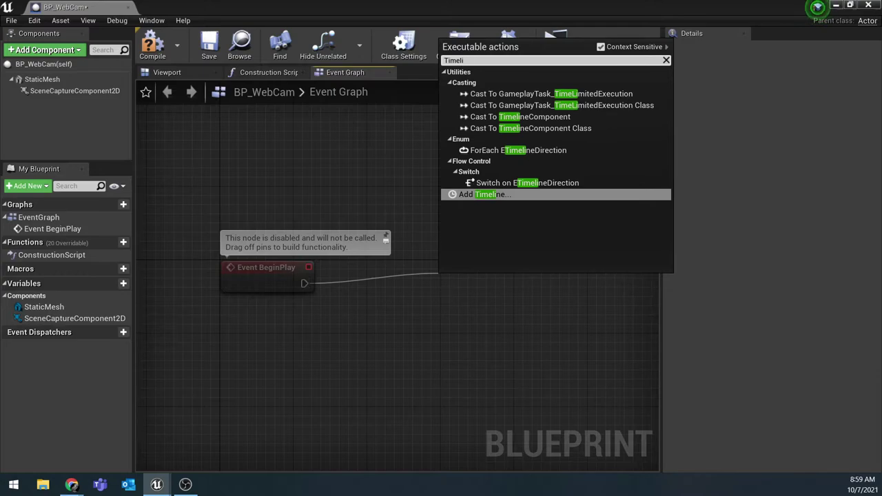
click(486, 194)
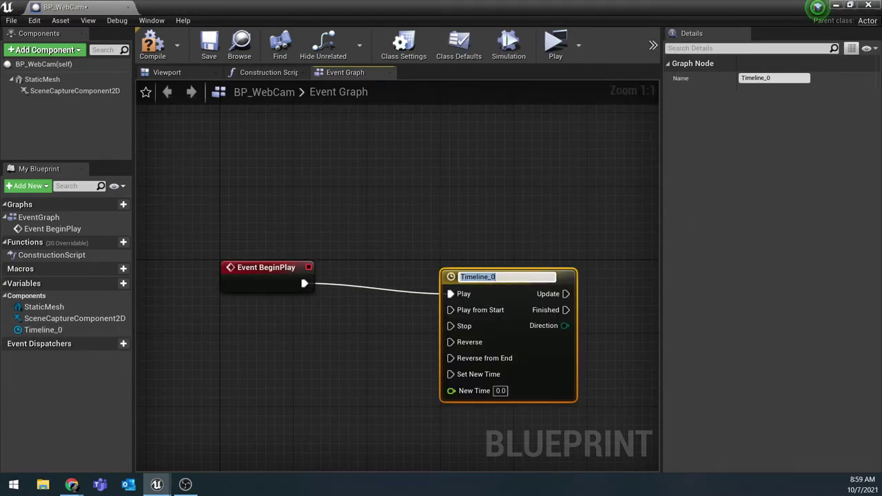
text(Camera Movement)
key(Return)
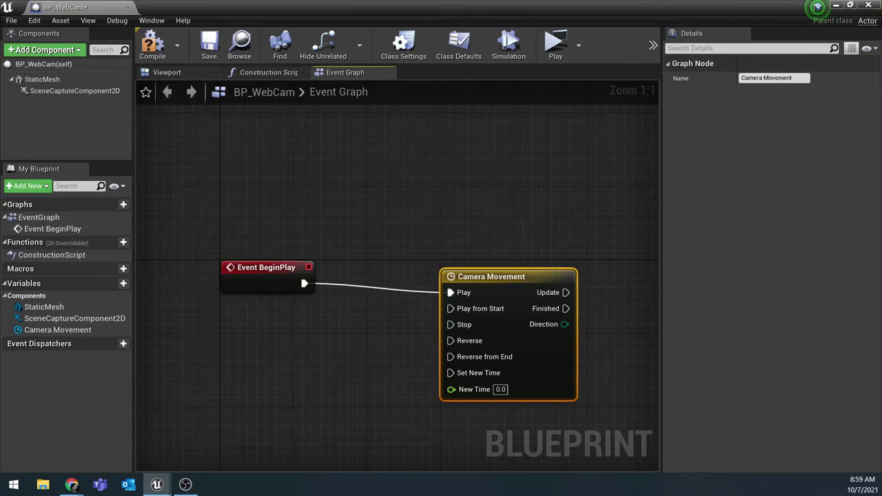
drag(510, 280, 437, 270)
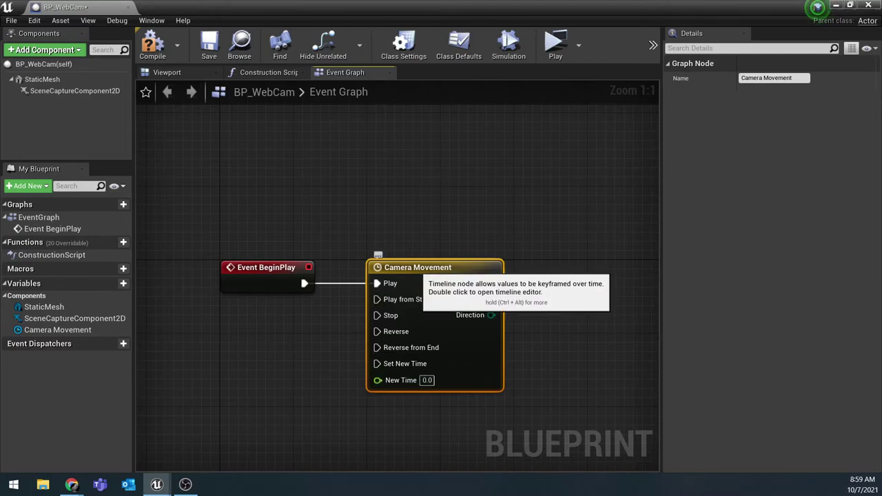
Step: Add a float track to the Camera Movement timeline and make the timeline 10 seconds long and looping
double_click(475, 274)
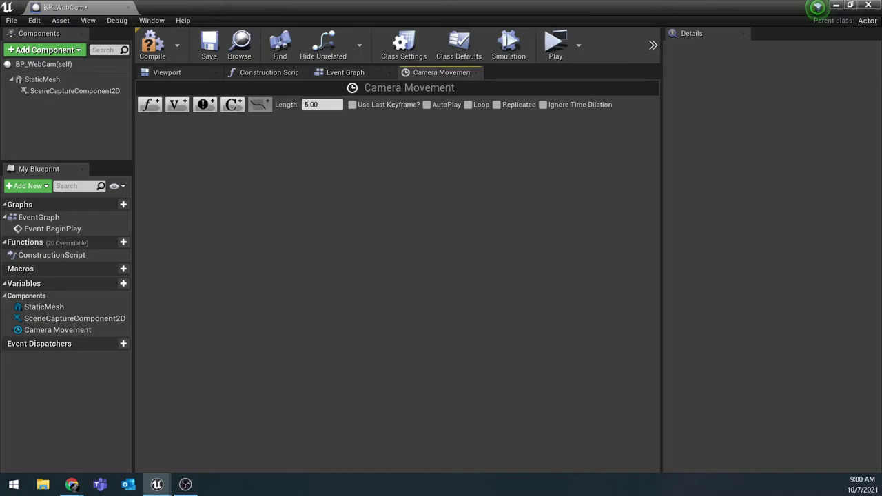
click(150, 104)
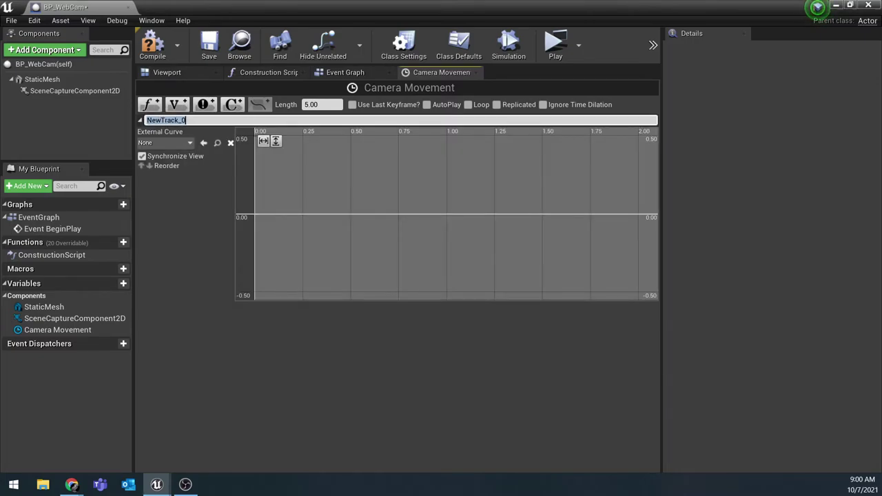
drag(322, 105, 267, 107)
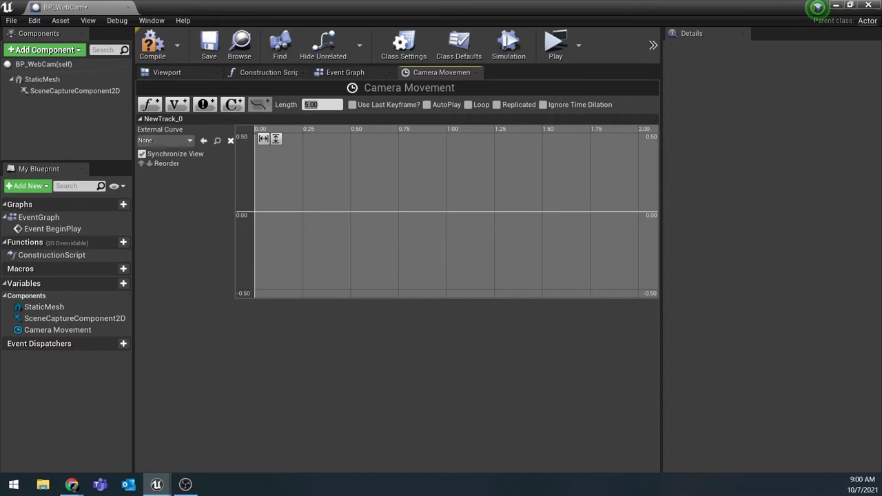
drag(322, 105, 304, 105)
text(10)
key(Return)
click(468, 104)
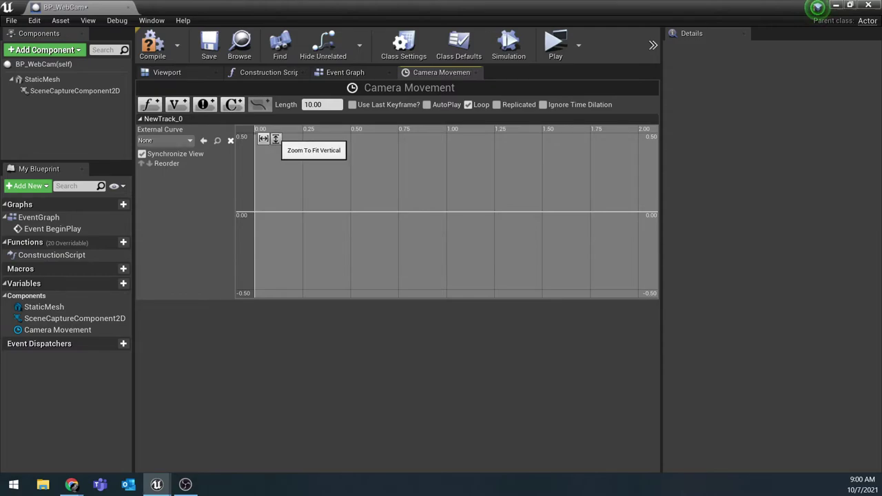
Step: Add a key to the float track's curve at time 0 with a value of 0.25
click(276, 139)
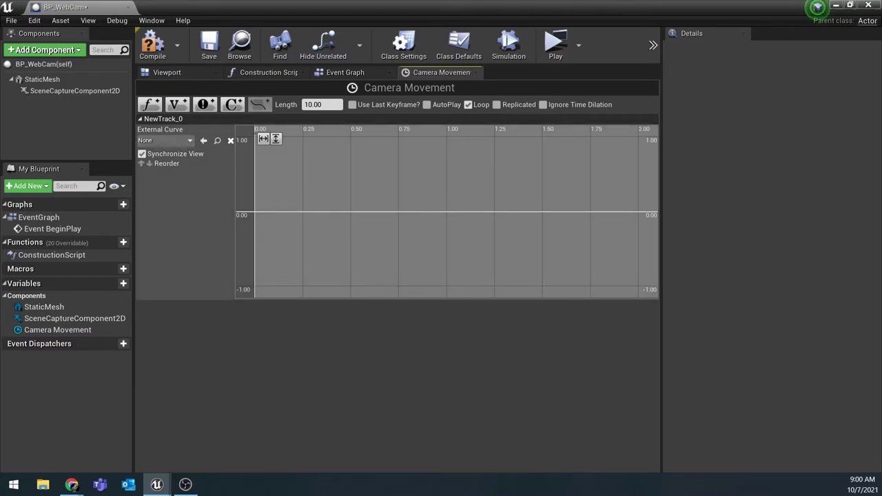
right_click(278, 170)
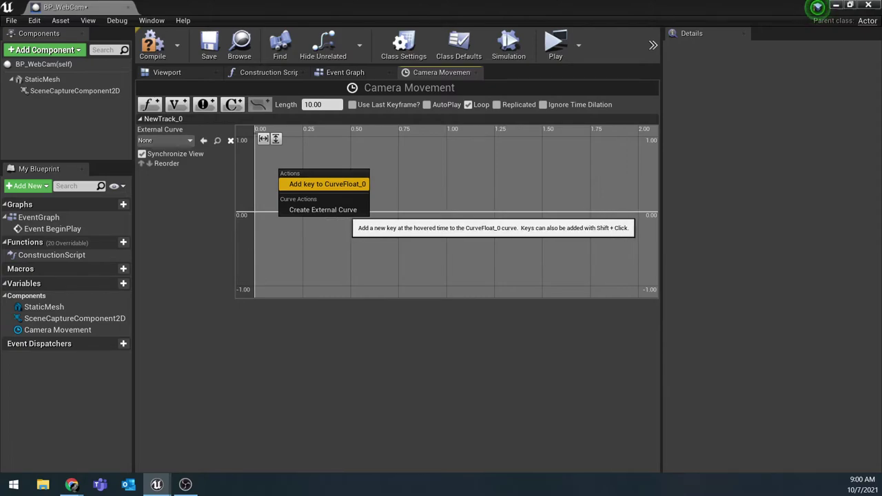
click(324, 184)
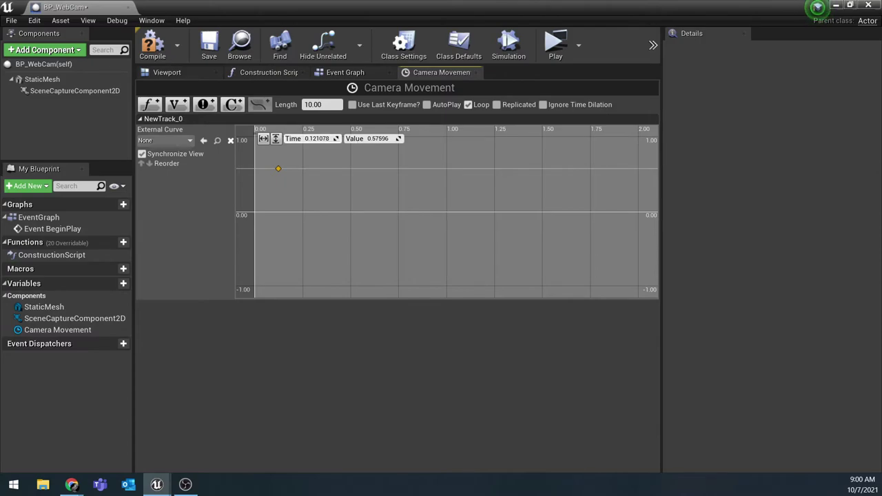
click(318, 139)
text(0)
key(Return)
click(378, 138)
text(0.25)
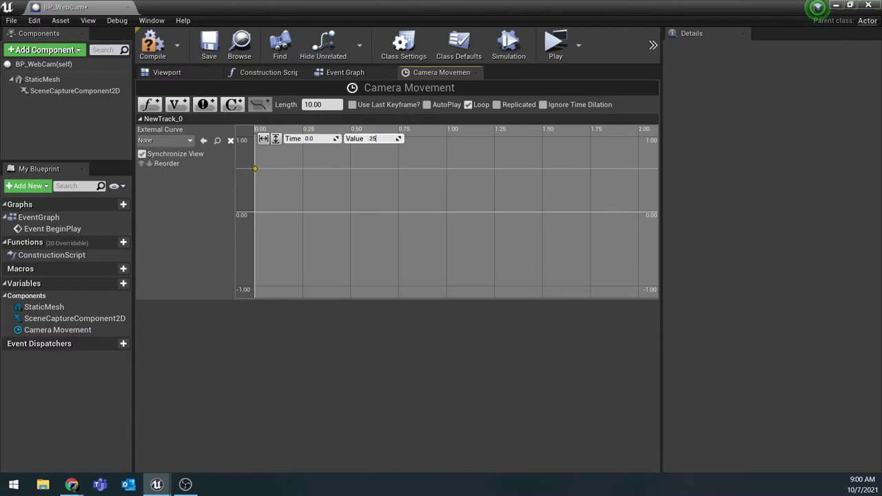
key(Return)
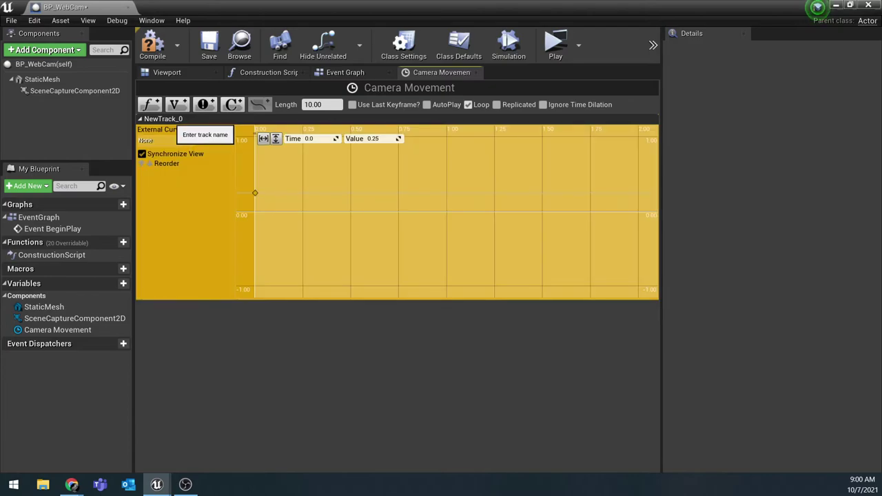
Step: Rename the float track of the Camera Movement timeline as Camera Rotation
right_click(178, 120)
click(207, 125)
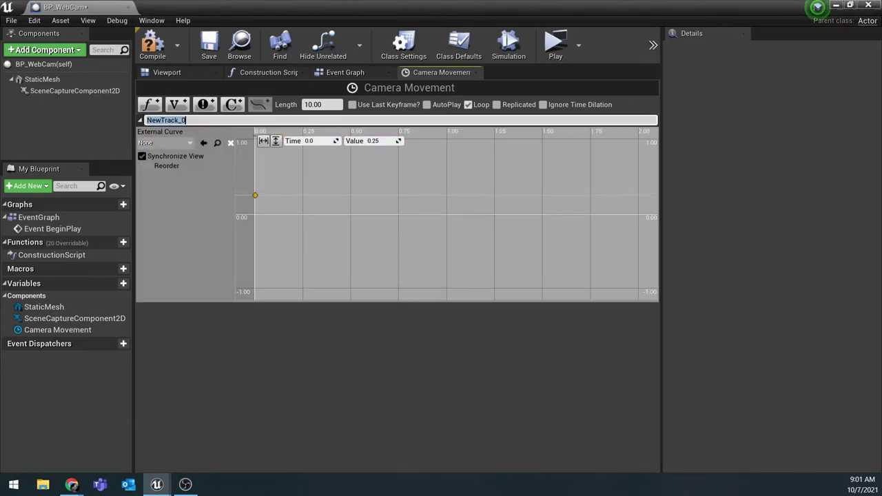
text(Camera ROtation)
key(Return)
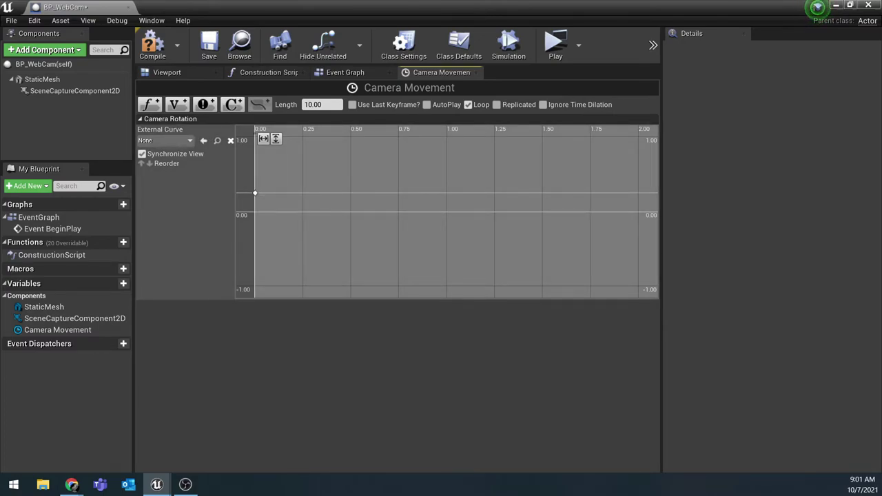
Step: Add a second key to the Camera Rotation curve at time 5 with a value of -0.25
right_click(424, 167)
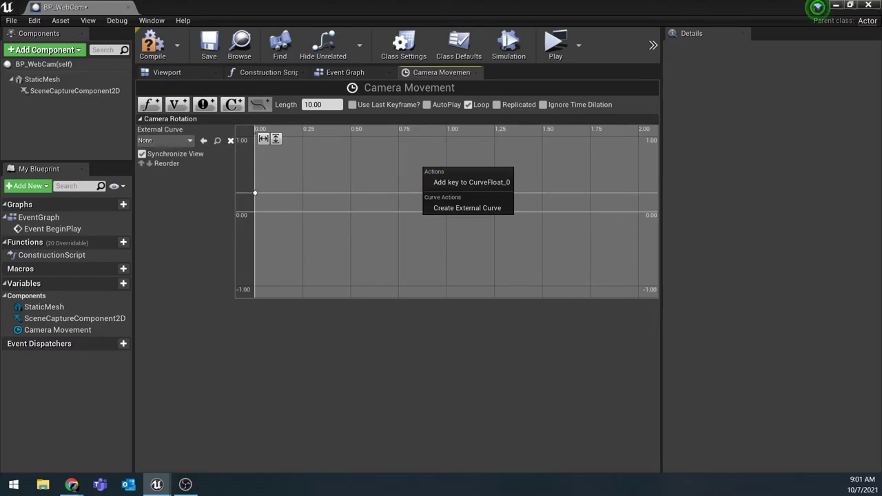
click(471, 182)
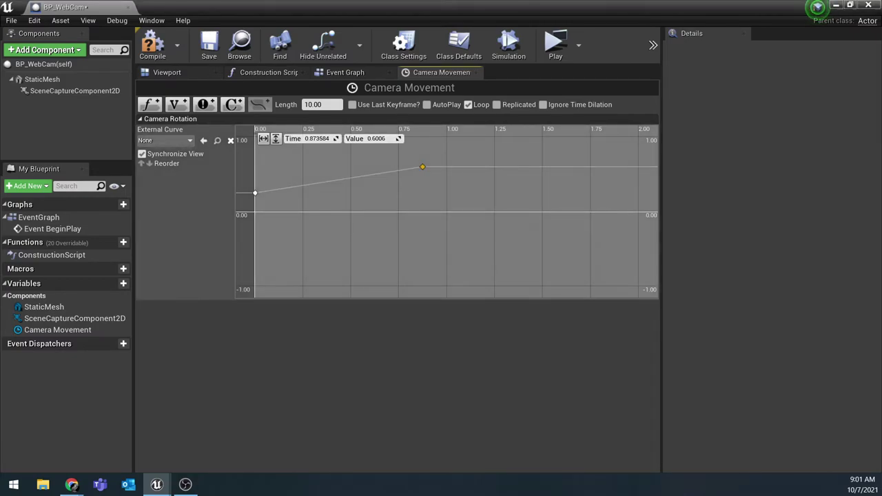
click(318, 138)
mouse_move(423, 167)
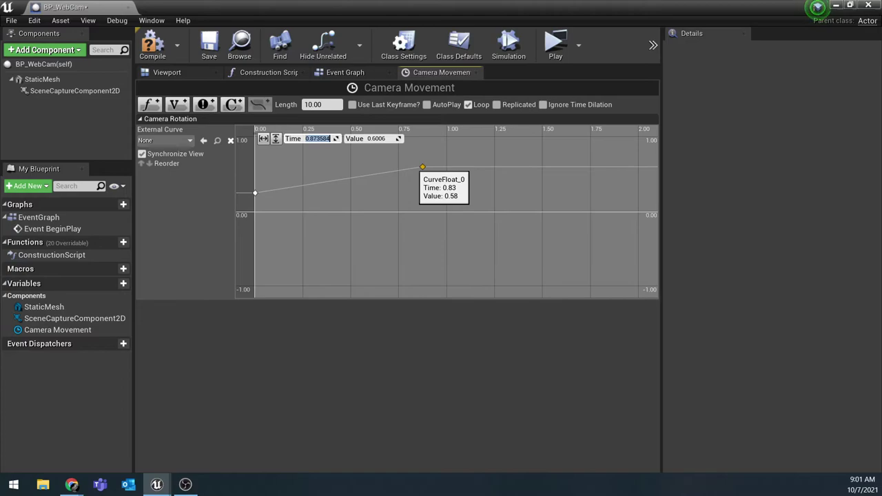
text(5)
key(Return)
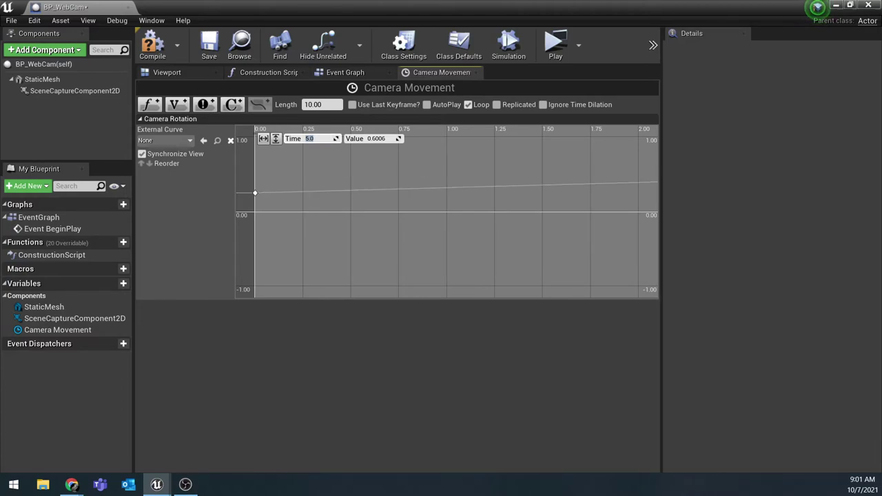
click(382, 139)
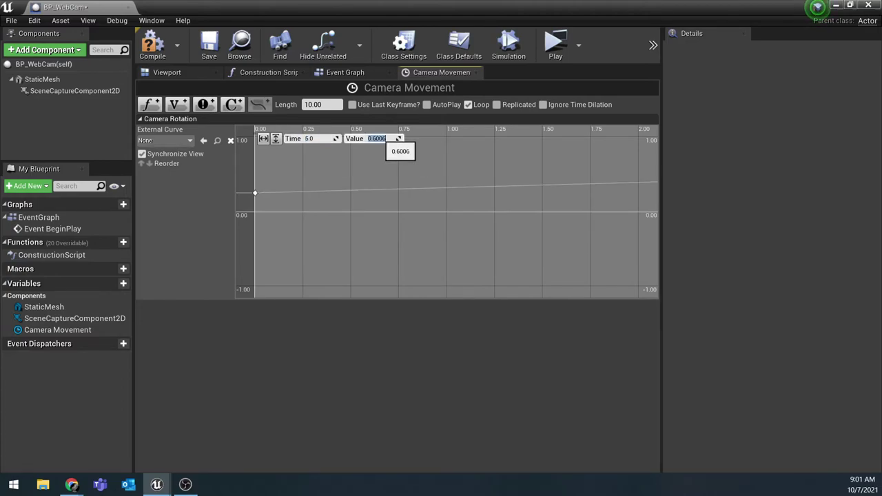
text(-0.25)
key(Return)
Step: Add a third key to the Camera Rotation curve at time 10 with a value of 0.25
click(264, 139)
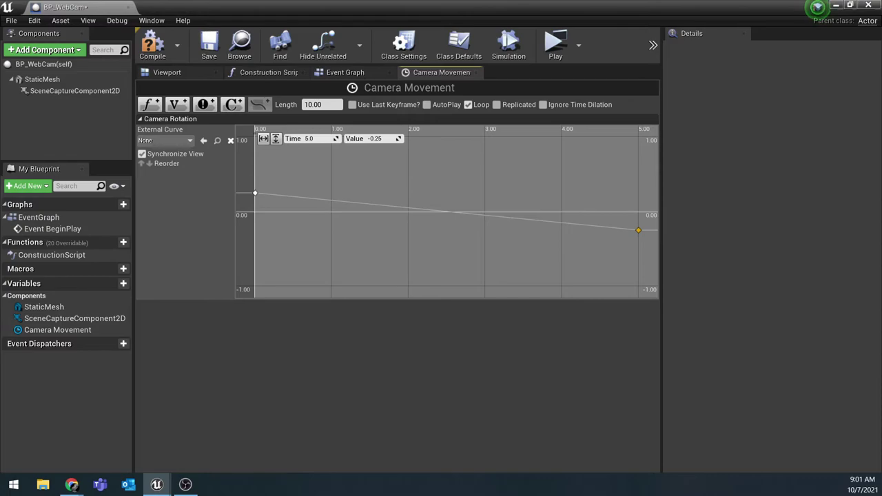
right_click(510, 169)
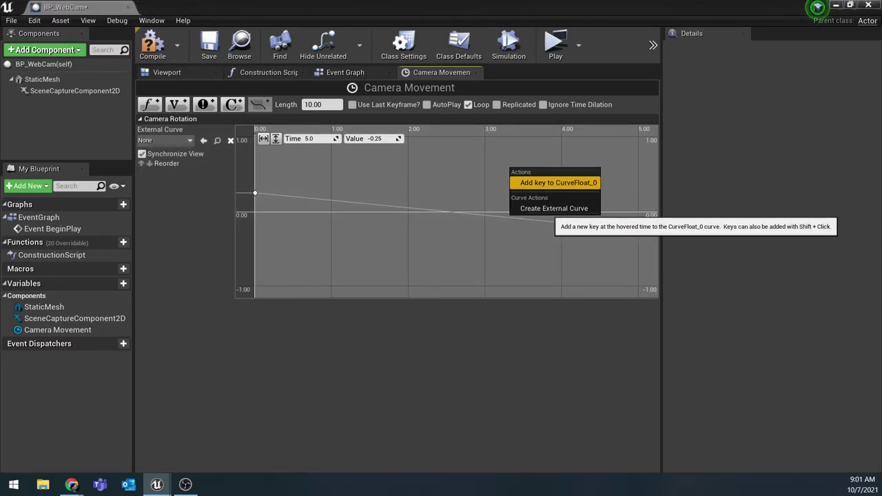
click(558, 182)
click(313, 138)
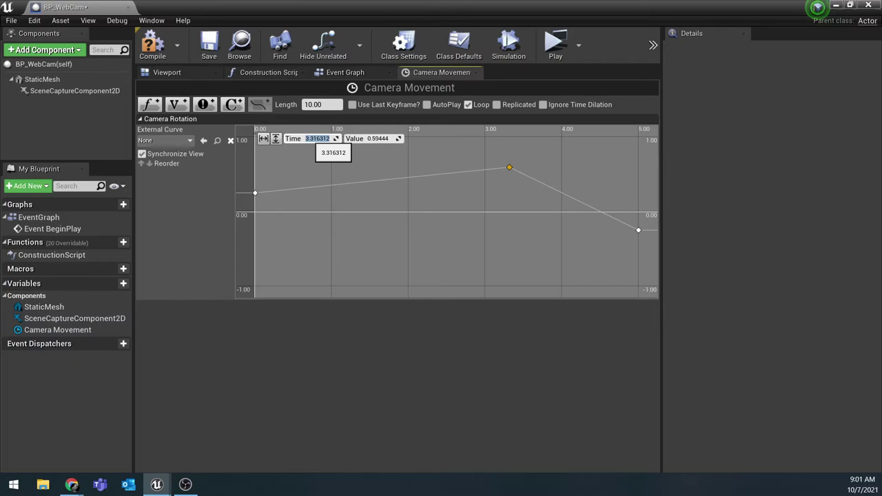
text(10)
key(Return)
click(381, 138)
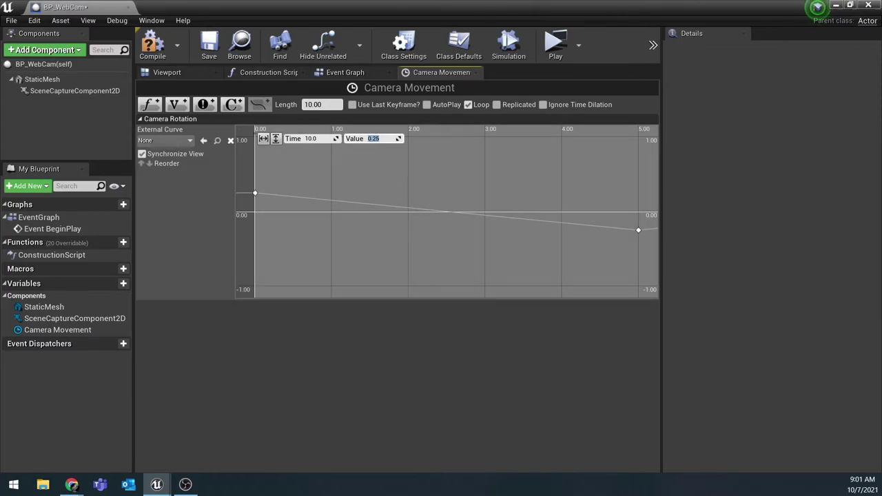
Step: Set the Camera Rotation keys at 5 and 0 seconds to Auto interpolation, and compile and save the Blueprint
click(263, 138)
click(275, 138)
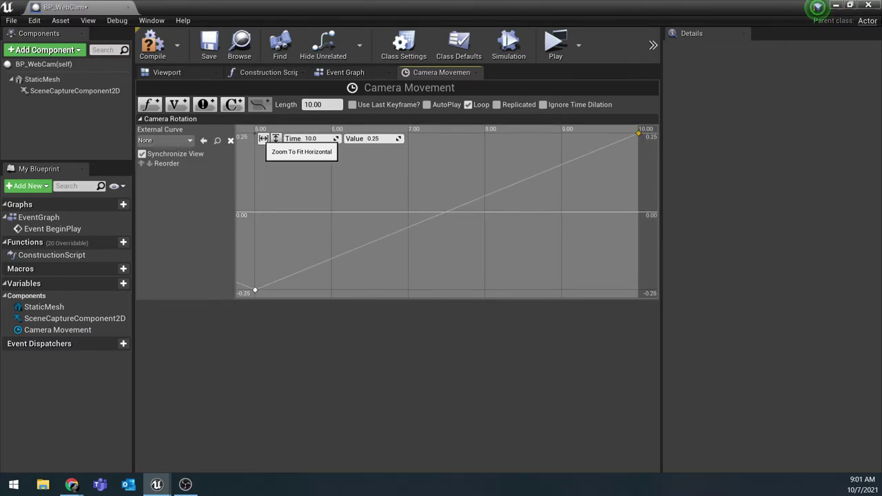
click(358, 183)
click(264, 139)
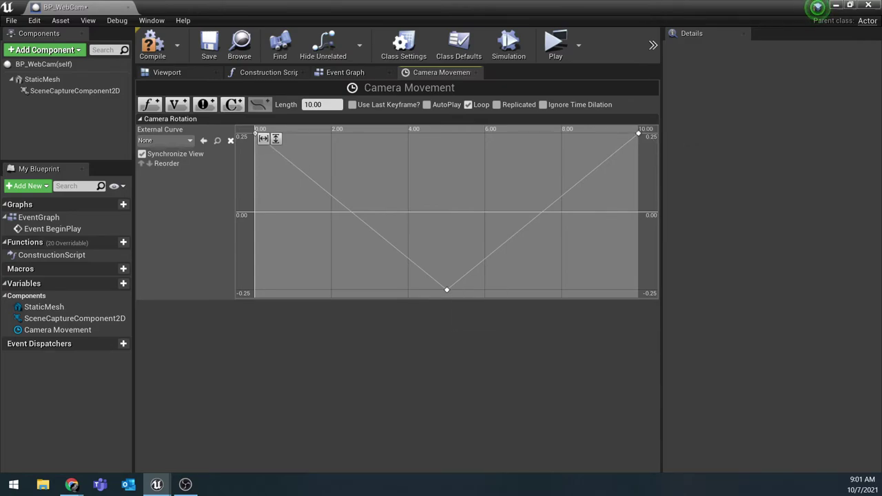
right_click(447, 289)
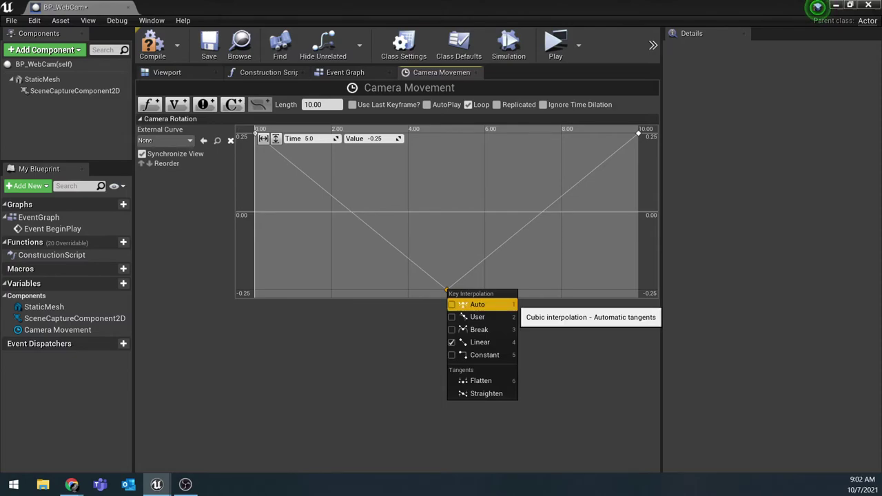
click(477, 305)
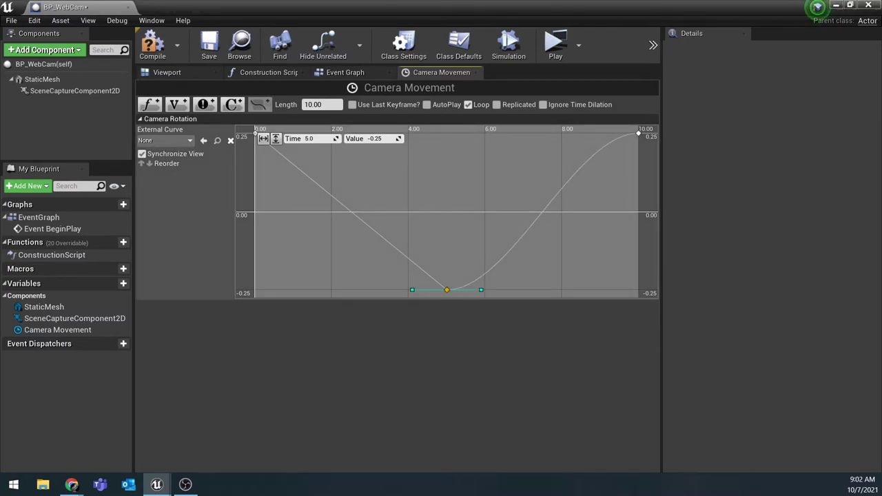
right_click(255, 132)
click(285, 146)
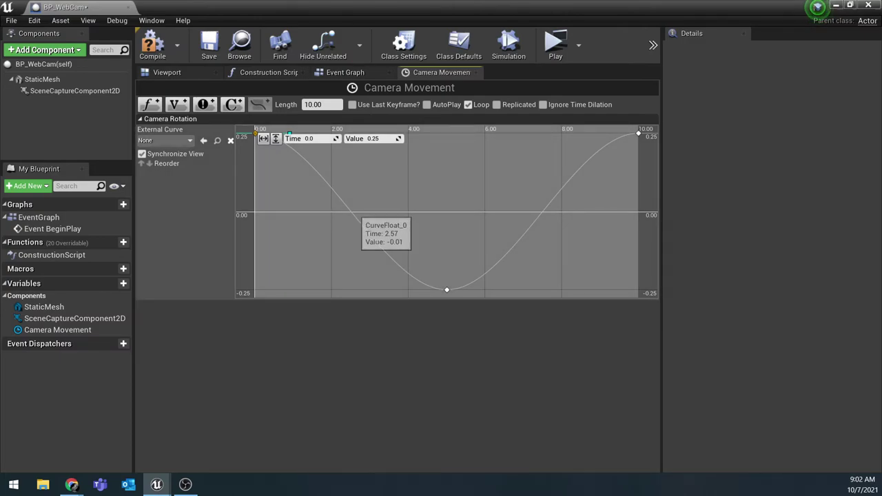
click(153, 46)
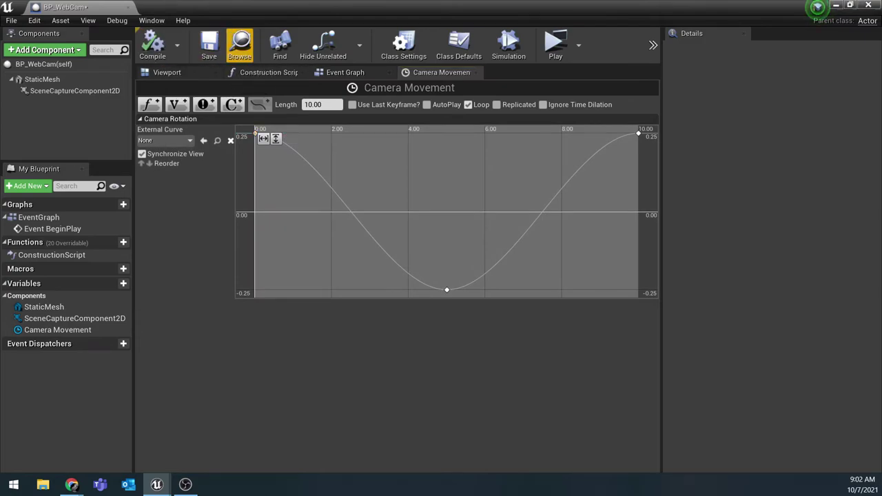
click(209, 42)
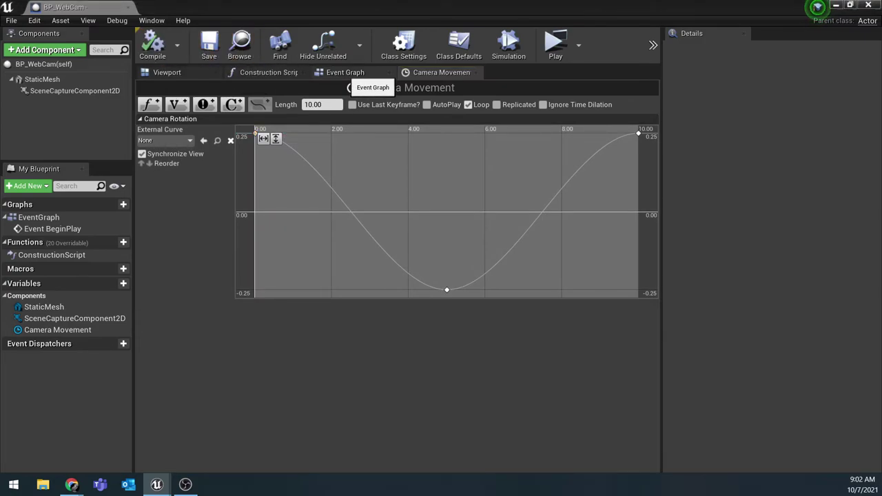
Step: Place a StaticMesh component reference in the Event Graph beside the Camera Movement timeline's outputs
click(344, 72)
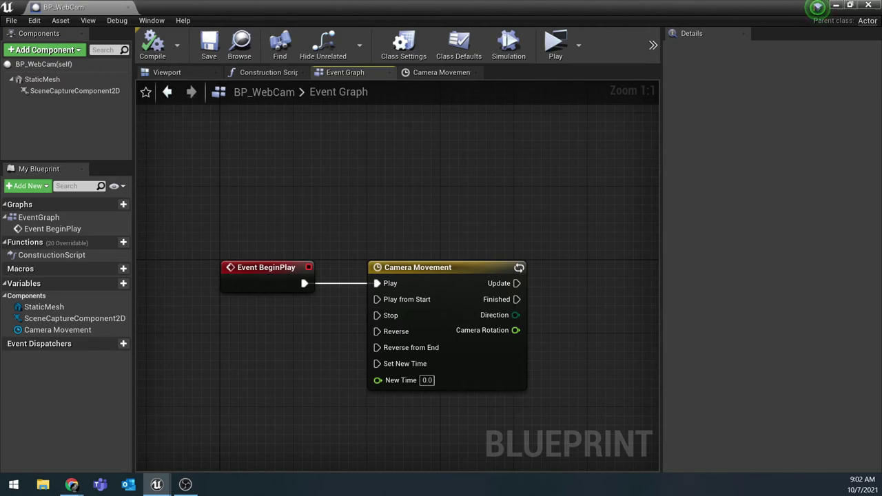
drag(198, 177, 355, 179)
right_drag(581, 252, 547, 174)
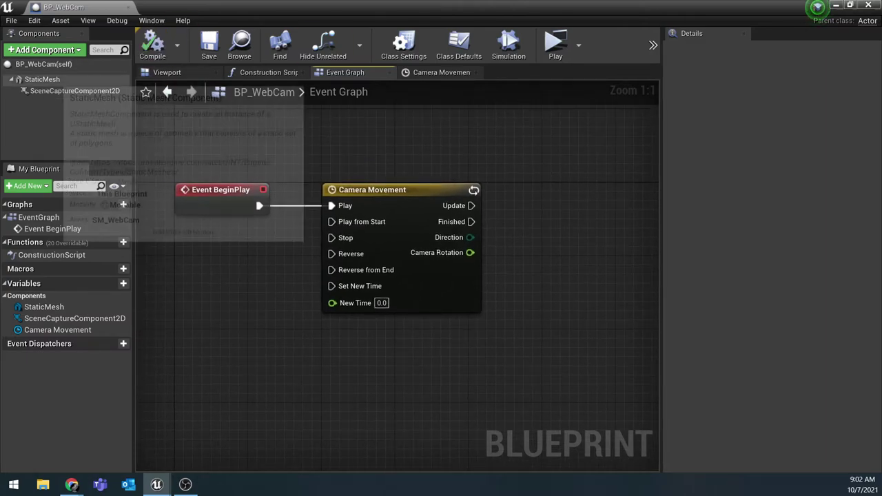
drag(33, 79, 530, 249)
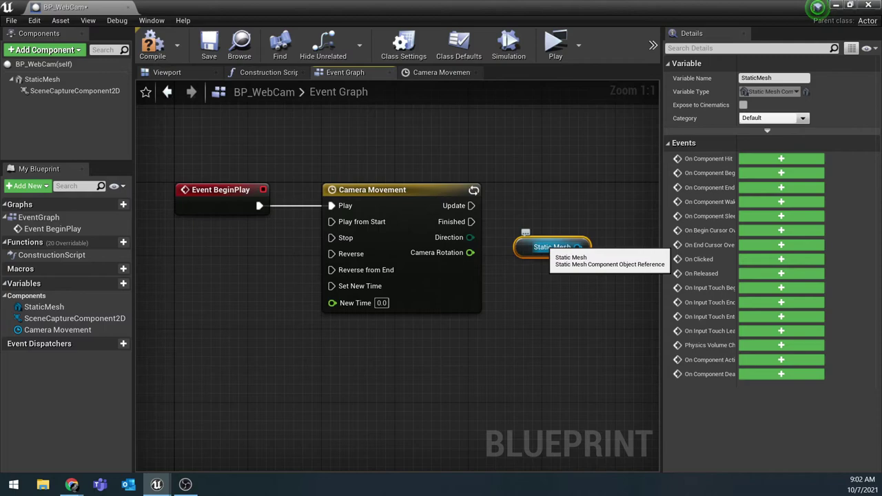
drag(541, 247, 516, 252)
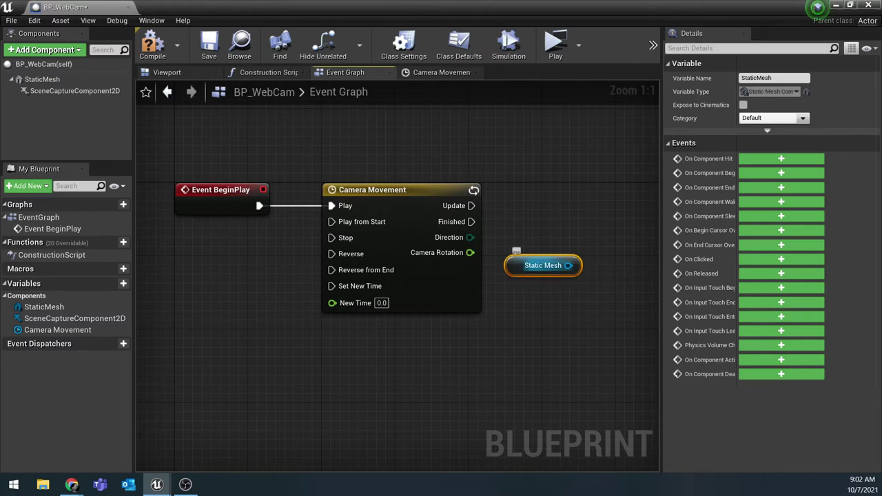
Step: Add an AddRelativeRotation node that takes the Static Mesh reference as its target
drag(568, 265, 603, 236)
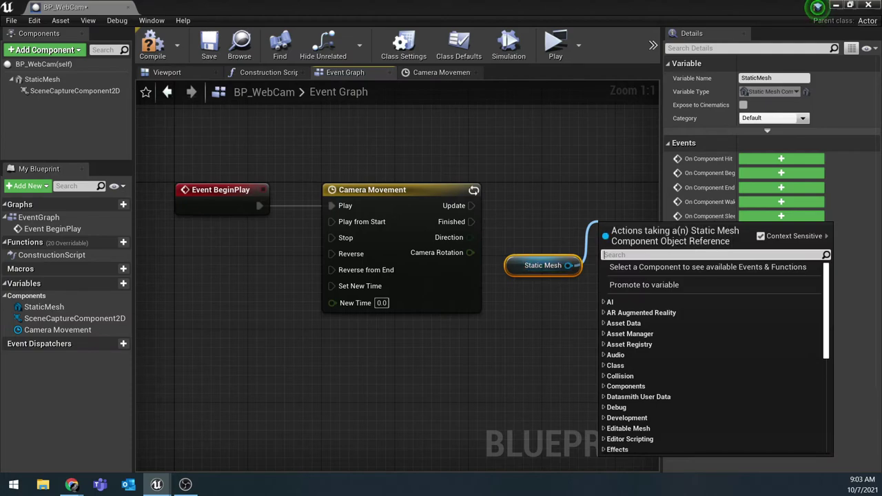
text(Add Re)
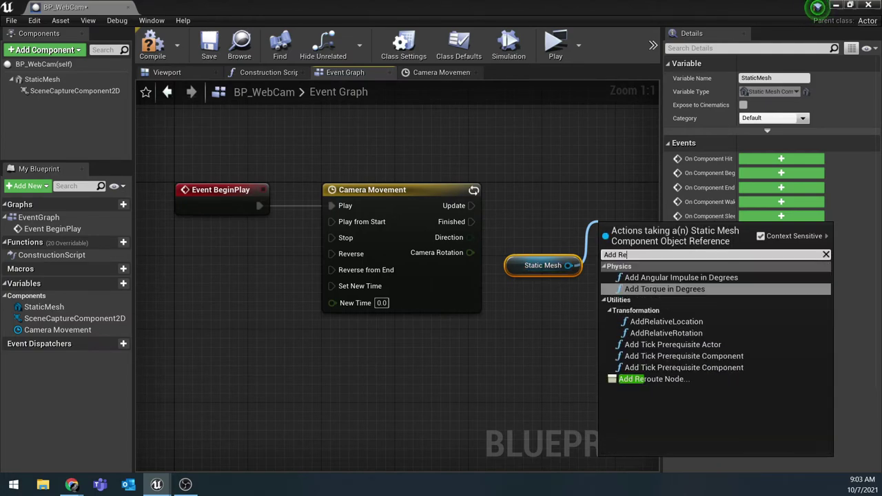
text(la)
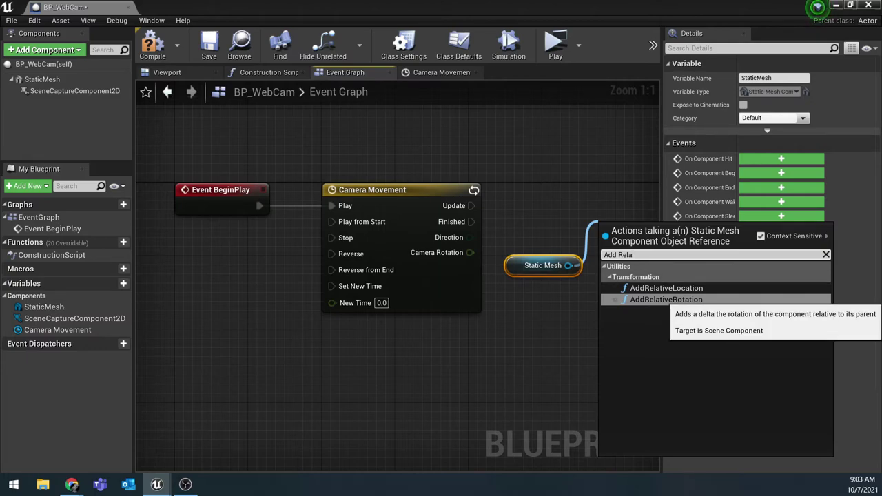
key(Return)
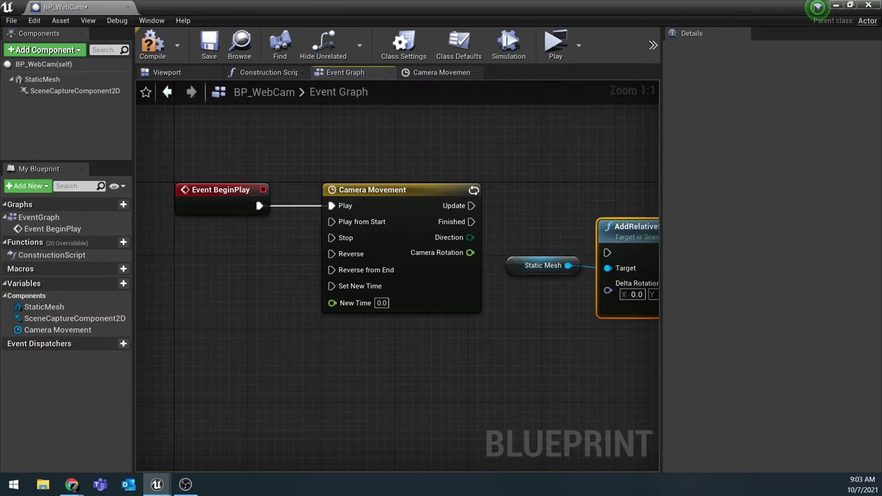
Step: Connect the Camera Movement timeline's Update output to AddRelativeRotation's execution input and arrange the Static Mesh reference between the two nodes
drag(635, 225, 626, 179)
right_drag(632, 303, 553, 313)
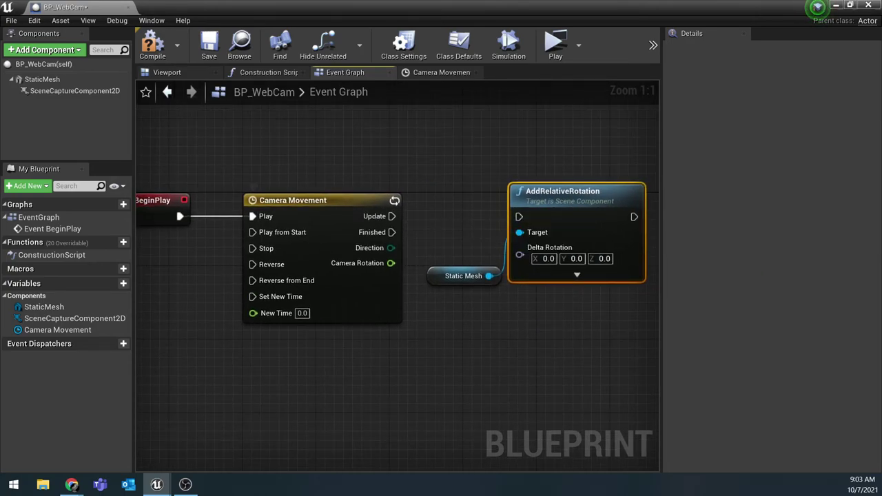
drag(392, 216, 519, 216)
drag(489, 275, 417, 275)
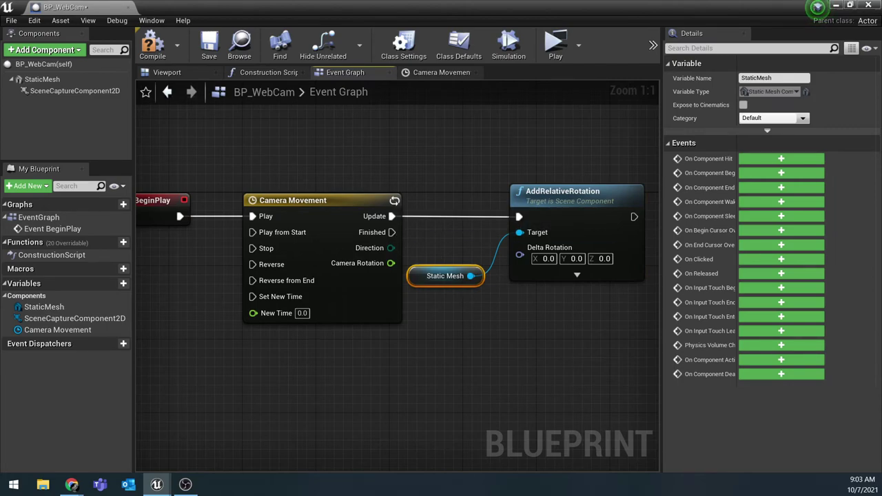
drag(438, 276, 448, 257)
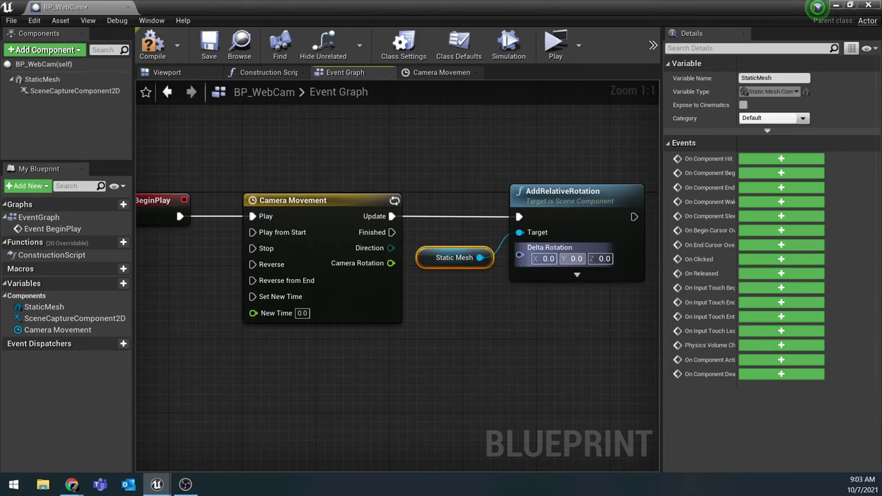
Step: Split AddRelativeRotation's Delta Rotation struct pin into separate axis pins and realign the node with the Static Mesh reference
right_click(585, 252)
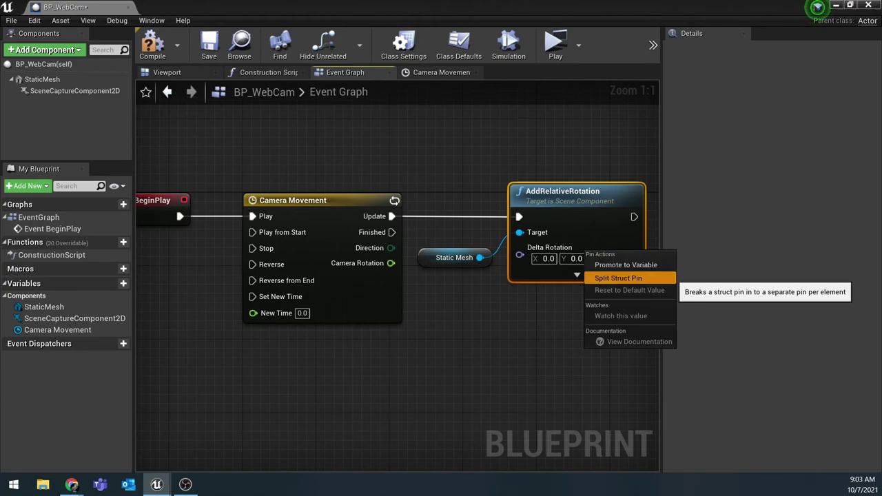
click(618, 277)
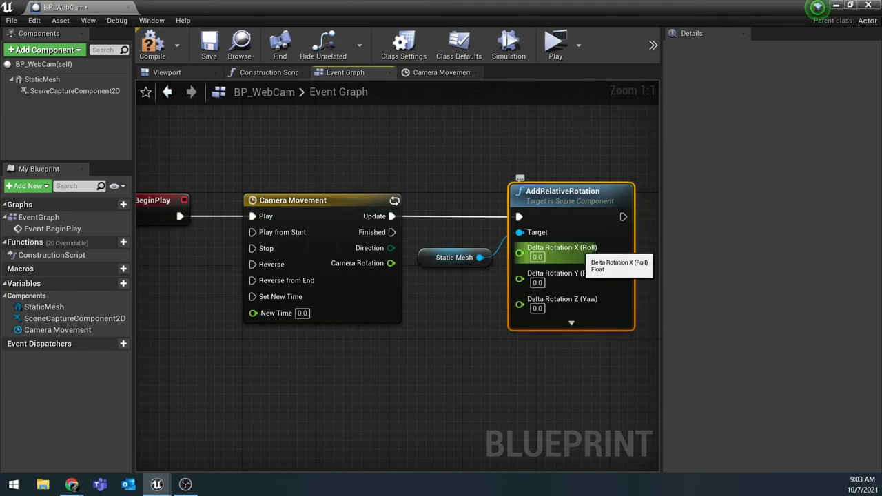
drag(554, 195, 564, 204)
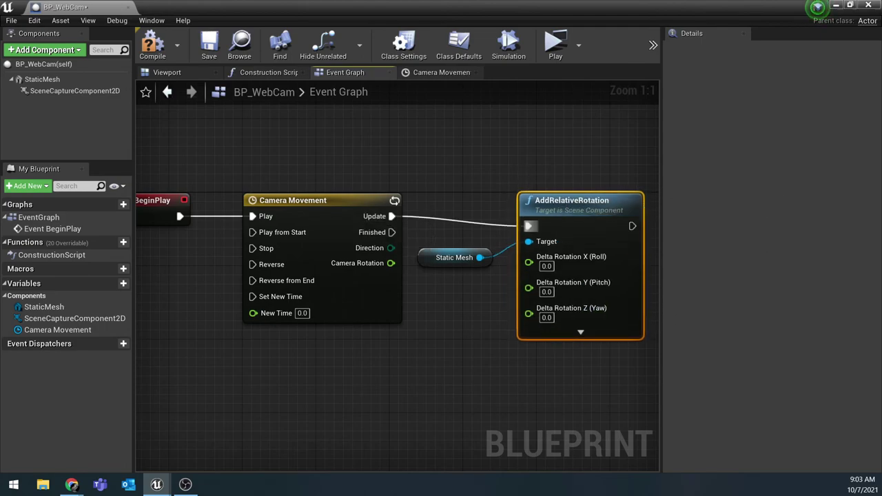
drag(428, 260, 430, 250)
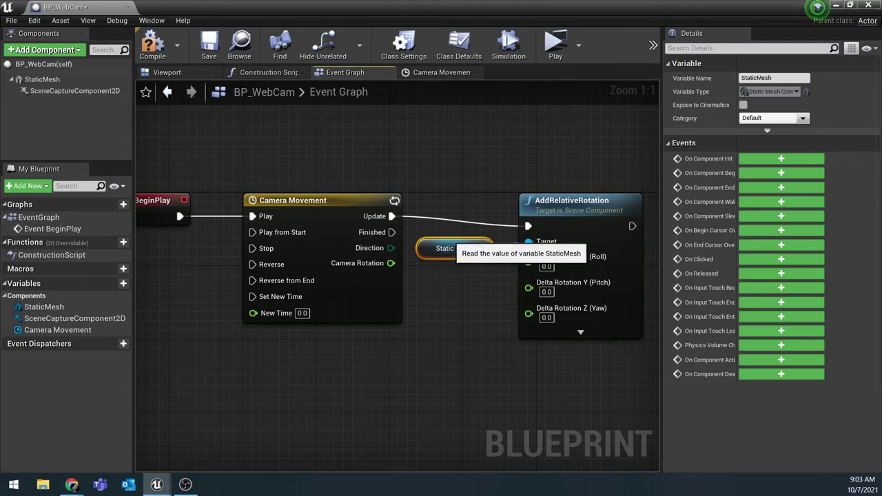
drag(574, 202, 573, 188)
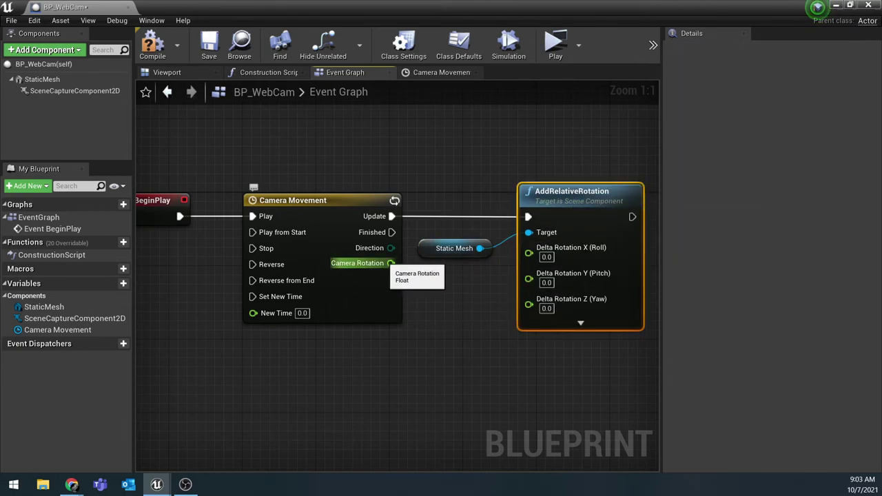
Step: Connect the timeline's Camera Rotation output to Delta Rotation Z (Yaw) on AddRelativeRotation and save the Blueprint
click(441, 72)
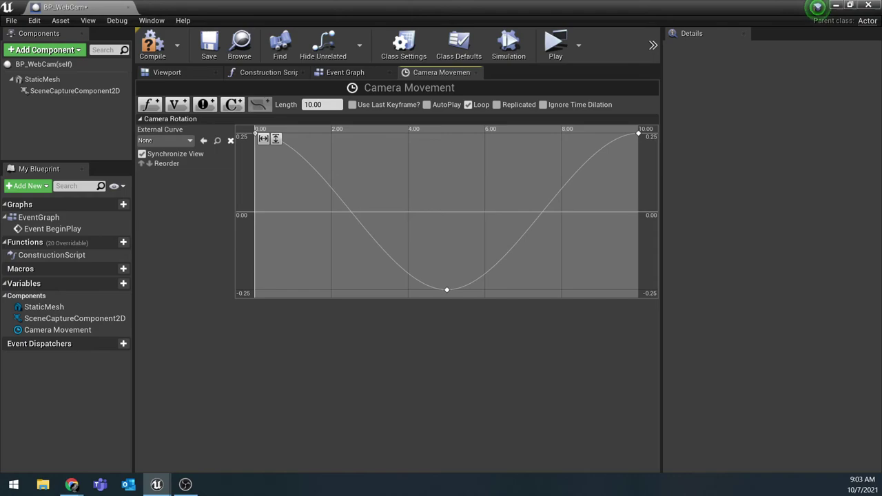
click(345, 72)
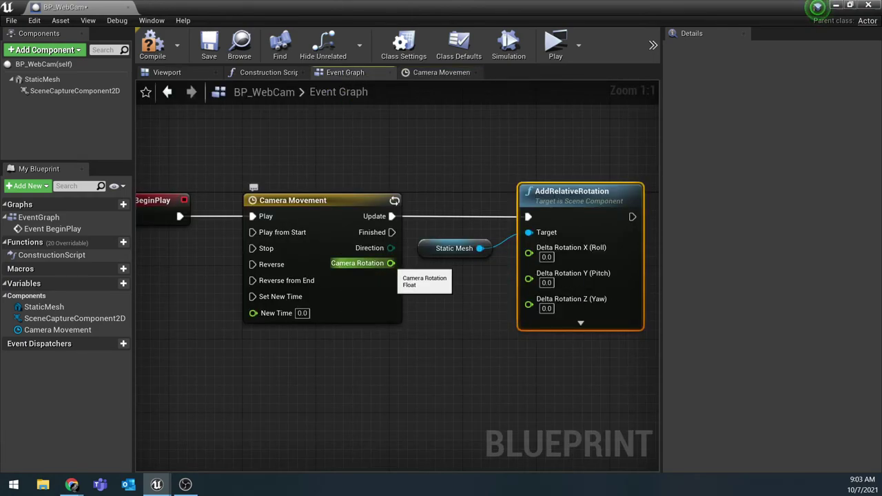
drag(391, 263, 531, 305)
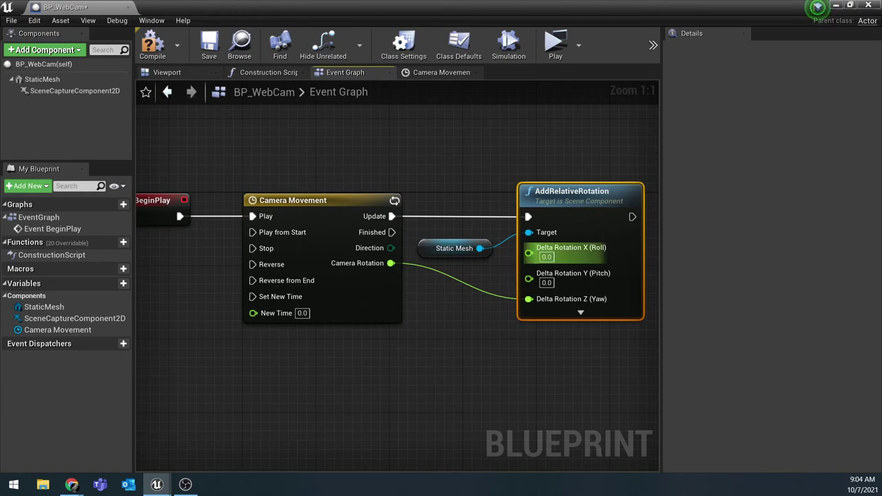
mouse_move(420, 367)
right_down()
mouse_move(463, 373)
mouse_move(435, 371)
right_up()
scroll(423, 369, down, 2)
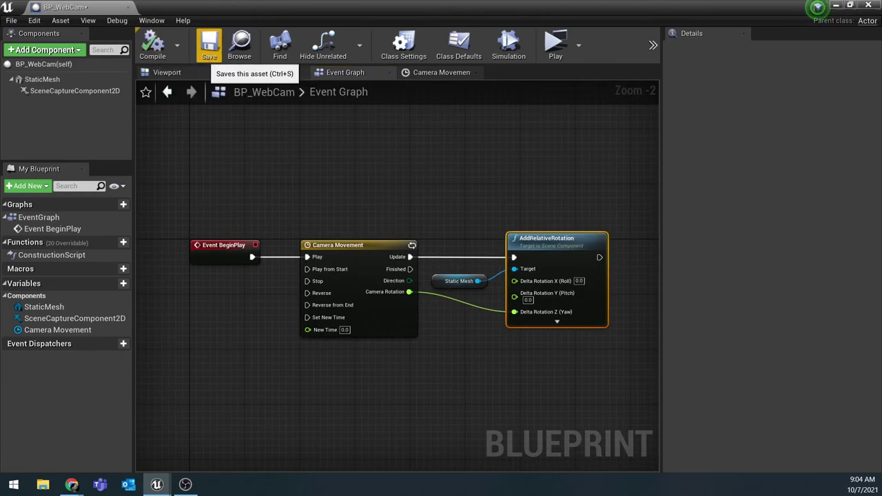
click(209, 43)
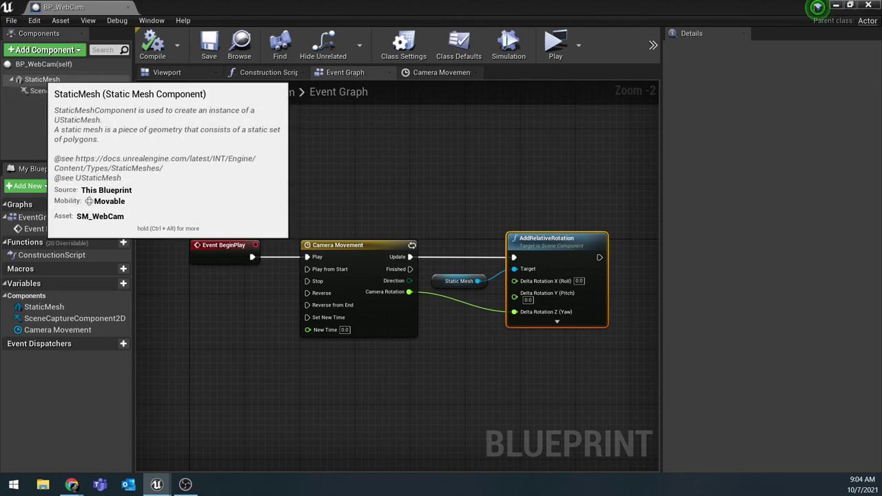
click(41, 80)
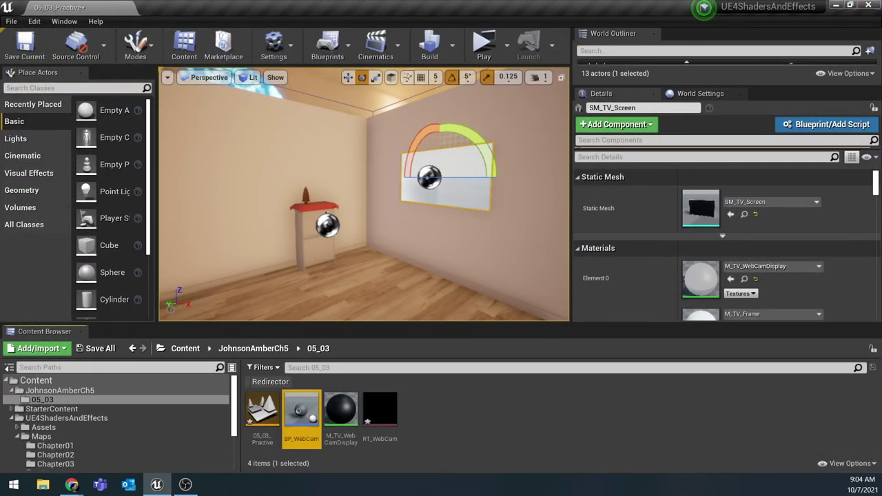
Step: Place a BP_WebCam actor in the level below the TV screen and raise it off the floor to the screen's height
right_drag(364, 195, 374, 197)
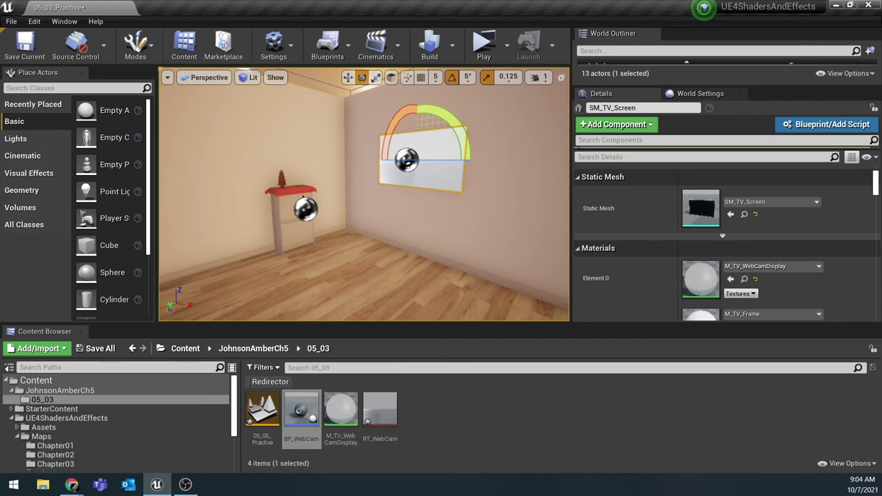
drag(301, 410, 421, 290)
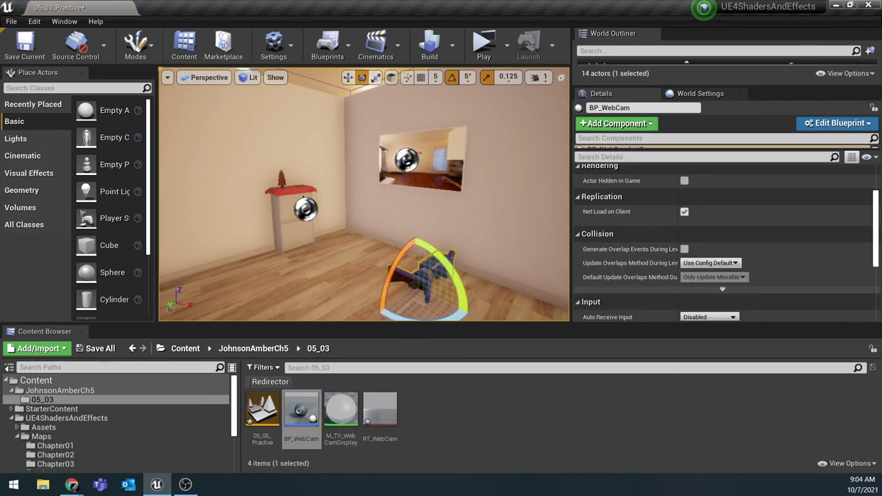
key(w)
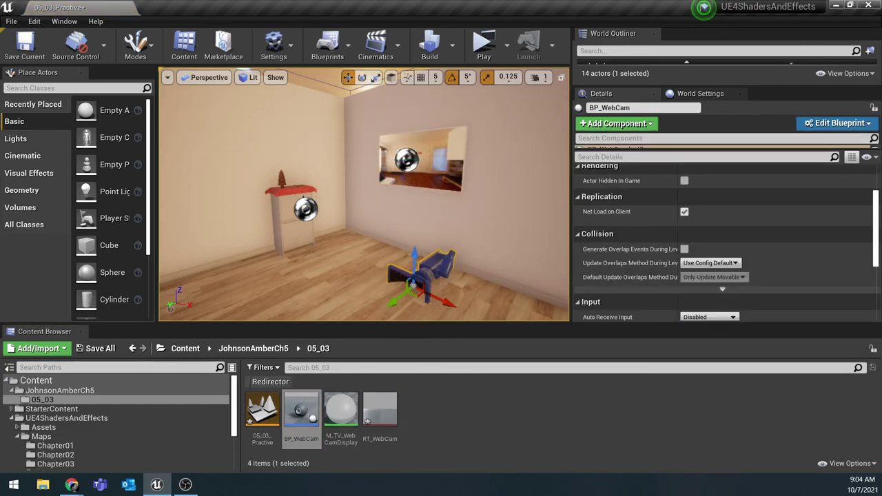
drag(415, 258, 413, 200)
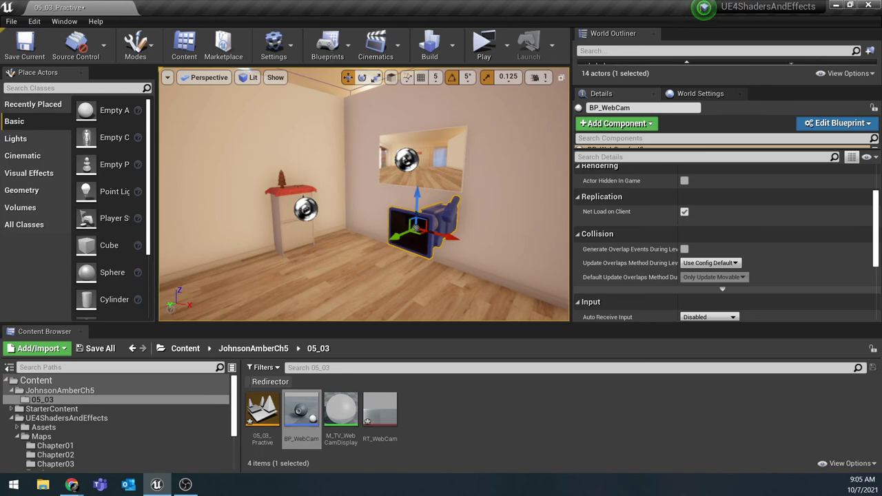
drag(414, 212, 413, 168)
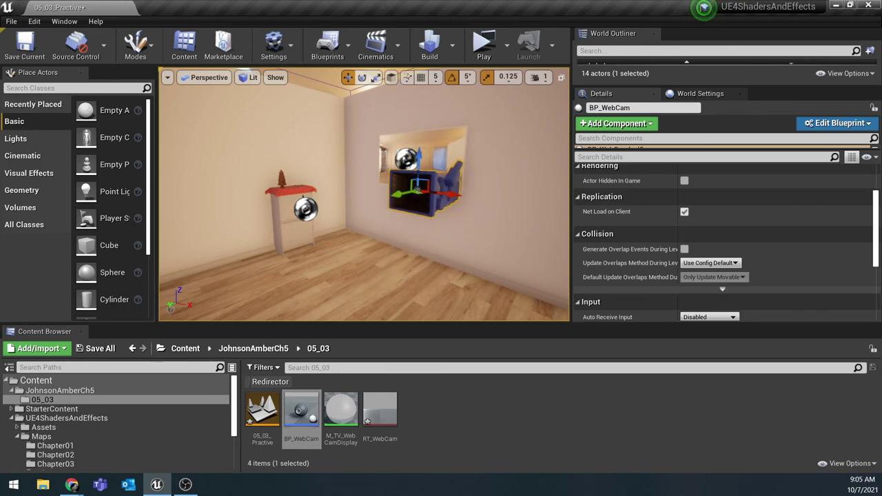
Step: Turn the webcam toward the cabinet, move it away from the TV wall into the room, and play the level
key(r)
key(e)
drag(428, 197, 348, 196)
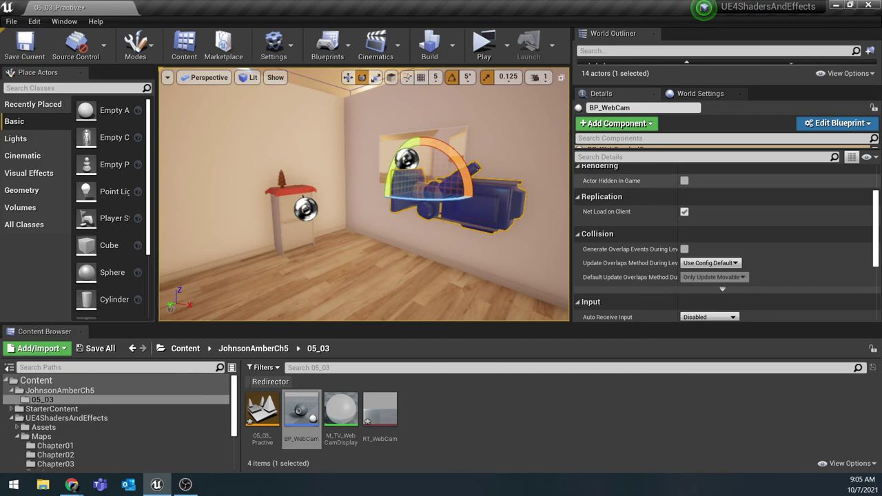
key(w)
drag(402, 195, 314, 210)
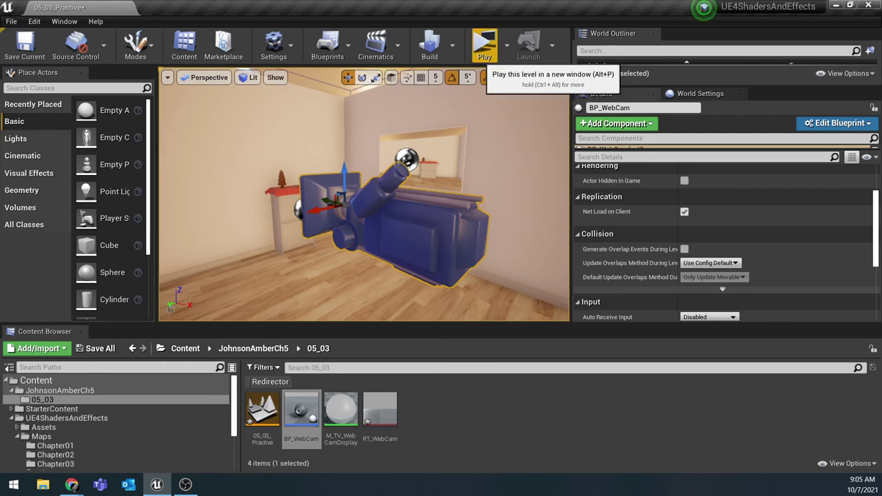
click(484, 45)
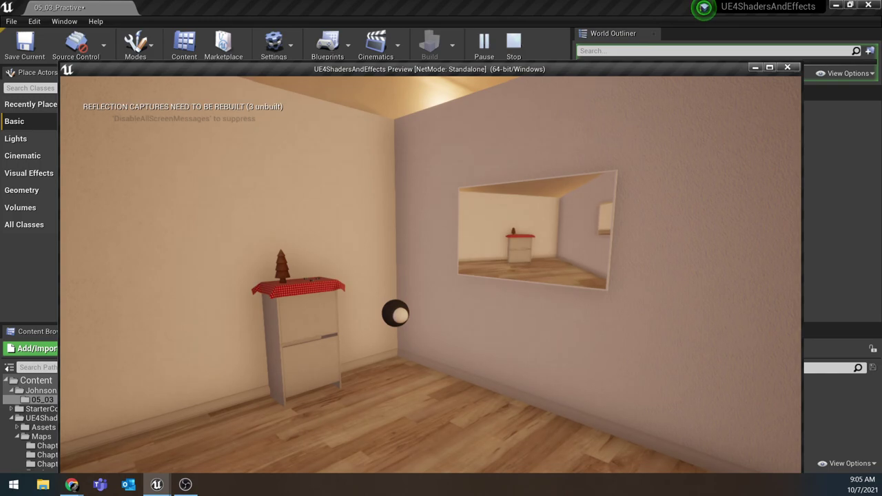